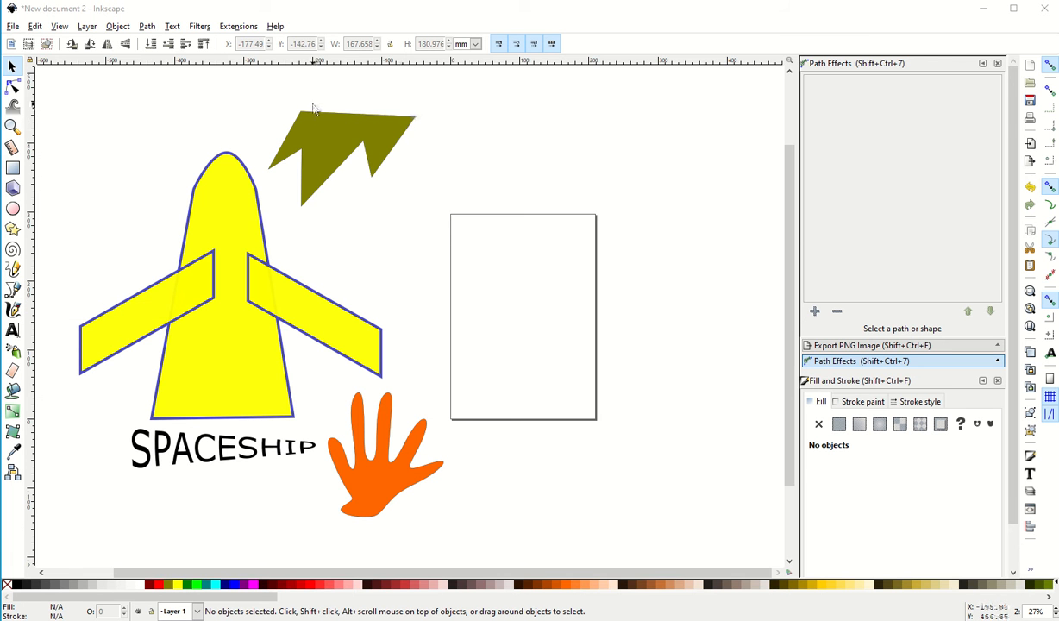
Move the olive jagged shape from above the spaceship to the empty area just below the page
{"action": "left_click_drag", "start_coordinate": [317, 148], "coordinate": [510, 477]}
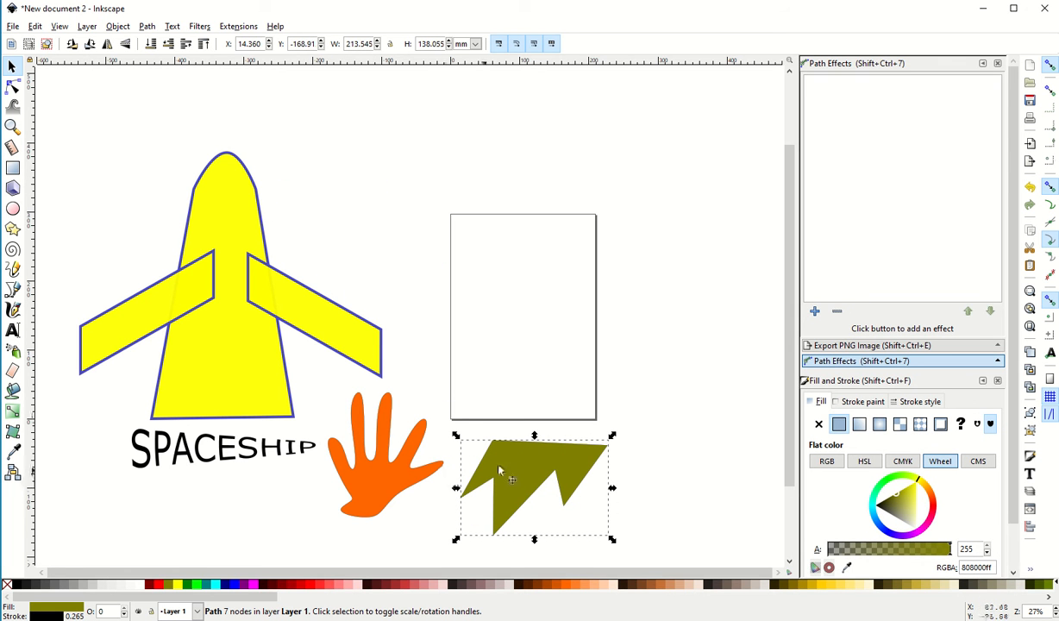
{"action": "mouse_move", "coordinate": [513, 470]}
{"action": "left_mouse_down"}
{"action": "mouse_move", "coordinate": [509, 456]}
{"action": "mouse_move", "coordinate": [505, 467]}
{"action": "left_mouse_up"}
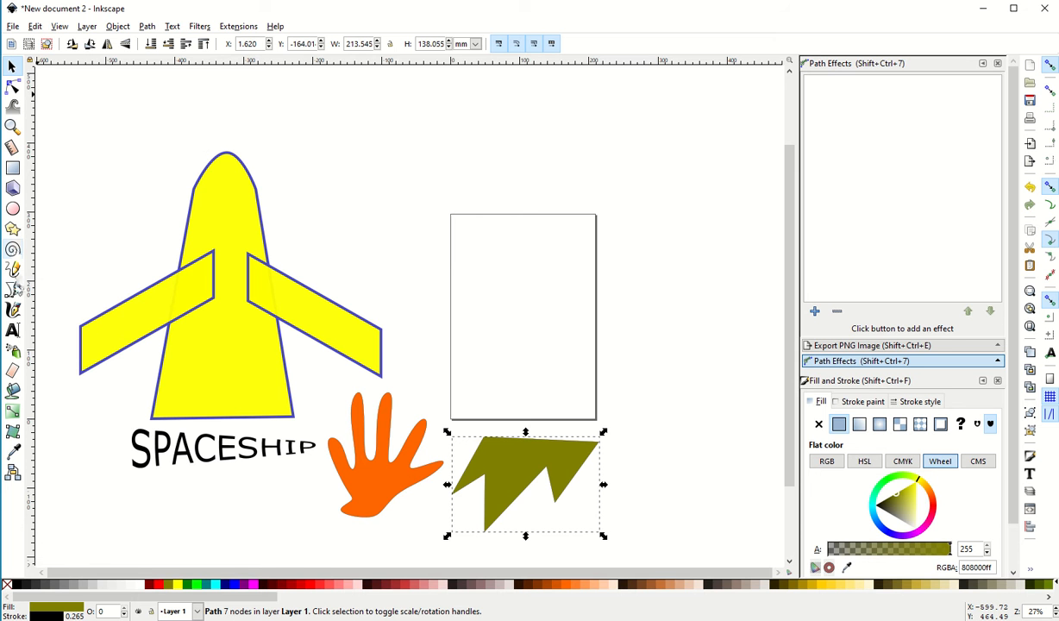
Draw a closed seven-point jagged shape about 268 by 215 mm over the page as a regular Bezier path and fill it fuchsia (#FF00FF)
{"action": "left_click", "coordinate": [14, 289]}
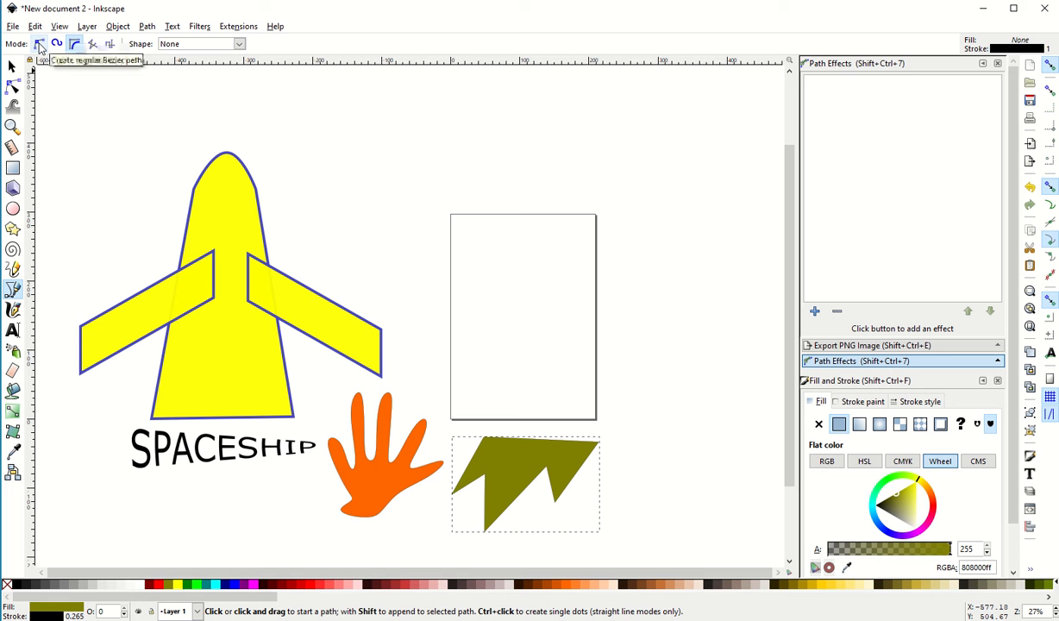
{"action": "left_click", "coordinate": [39, 45]}
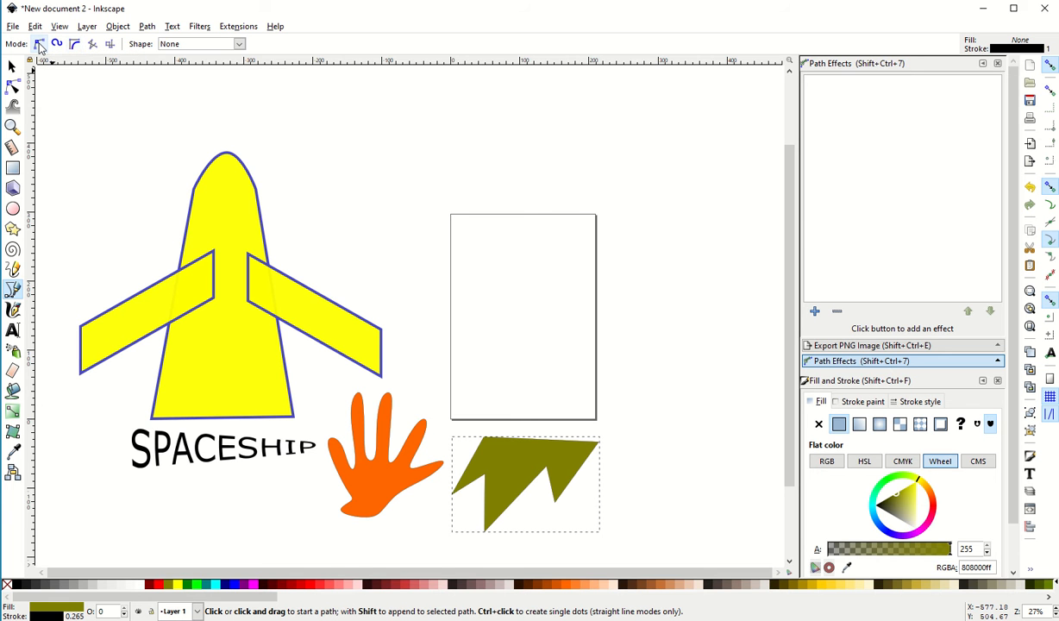
{"action": "left_click", "coordinate": [539, 268]}
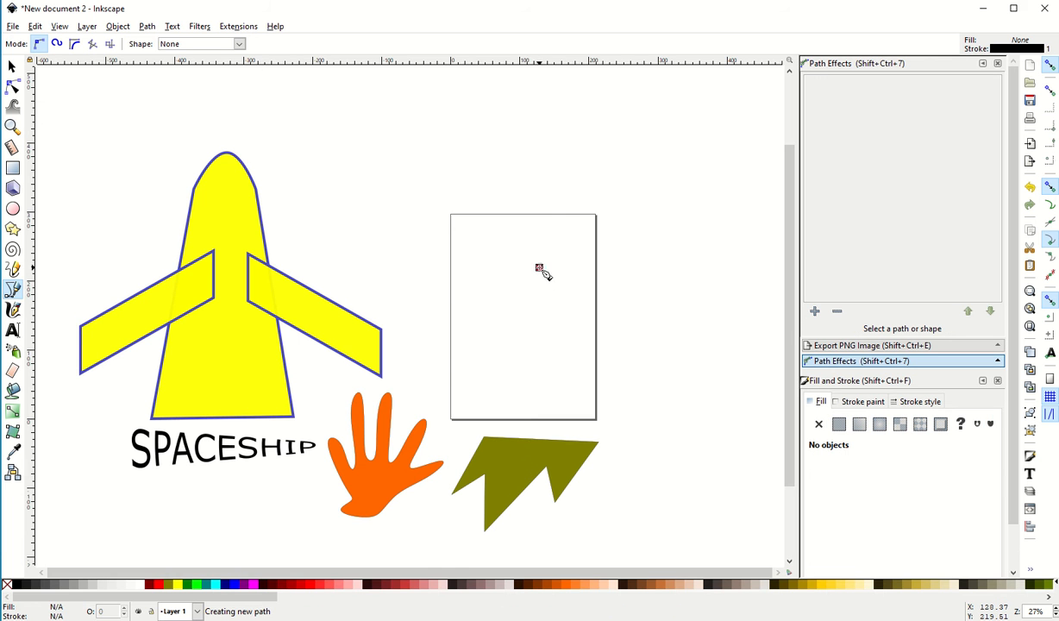
{"action": "left_click", "coordinate": [648, 283]}
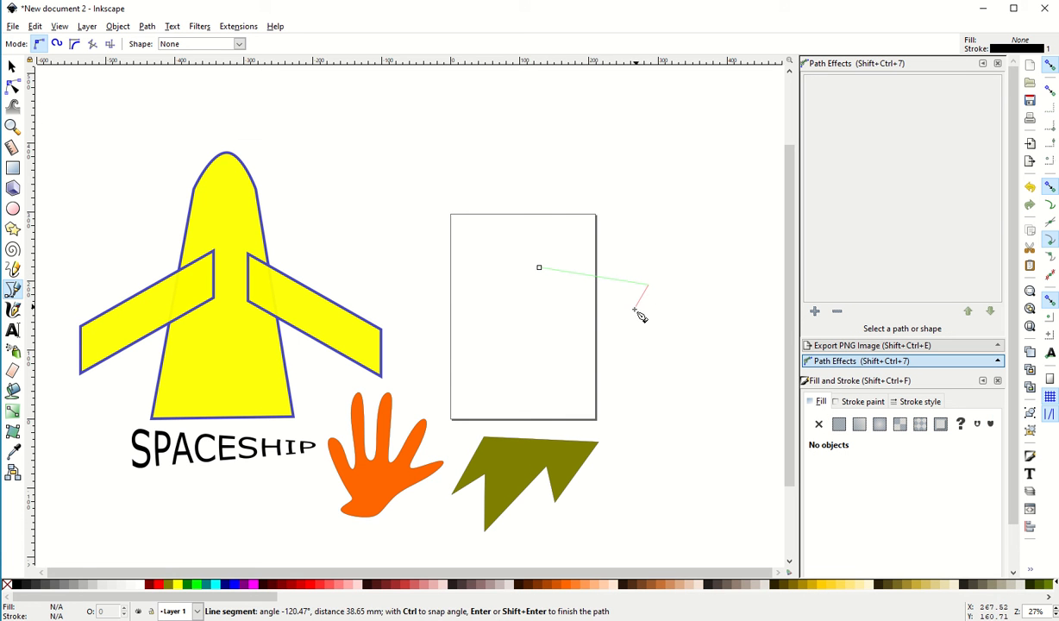
{"action": "left_click", "coordinate": [598, 382]}
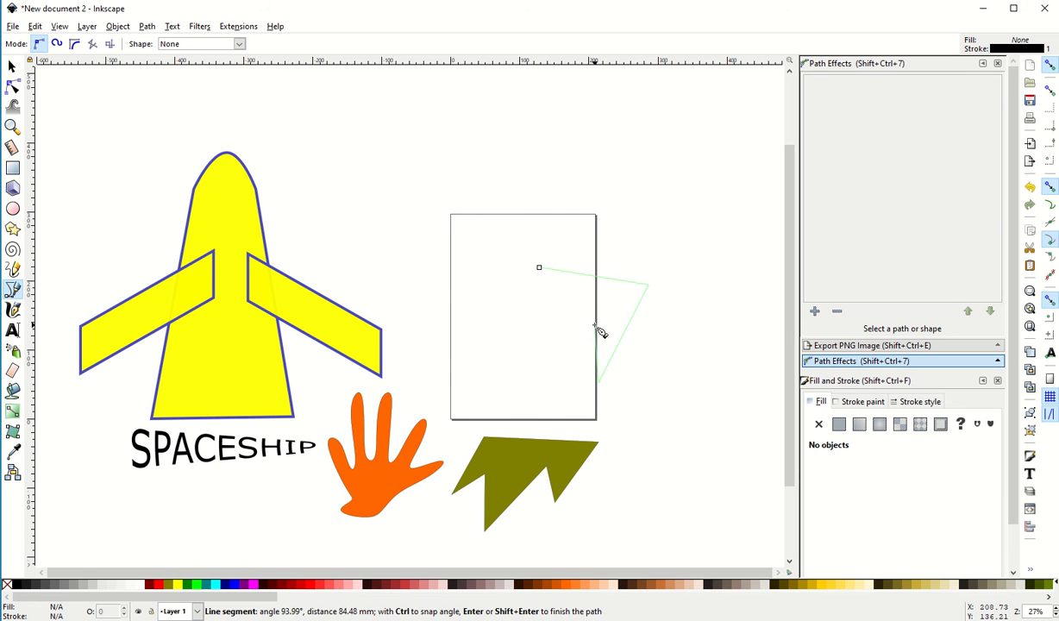
{"action": "left_click", "coordinate": [594, 324]}
{"action": "left_click", "coordinate": [504, 415]}
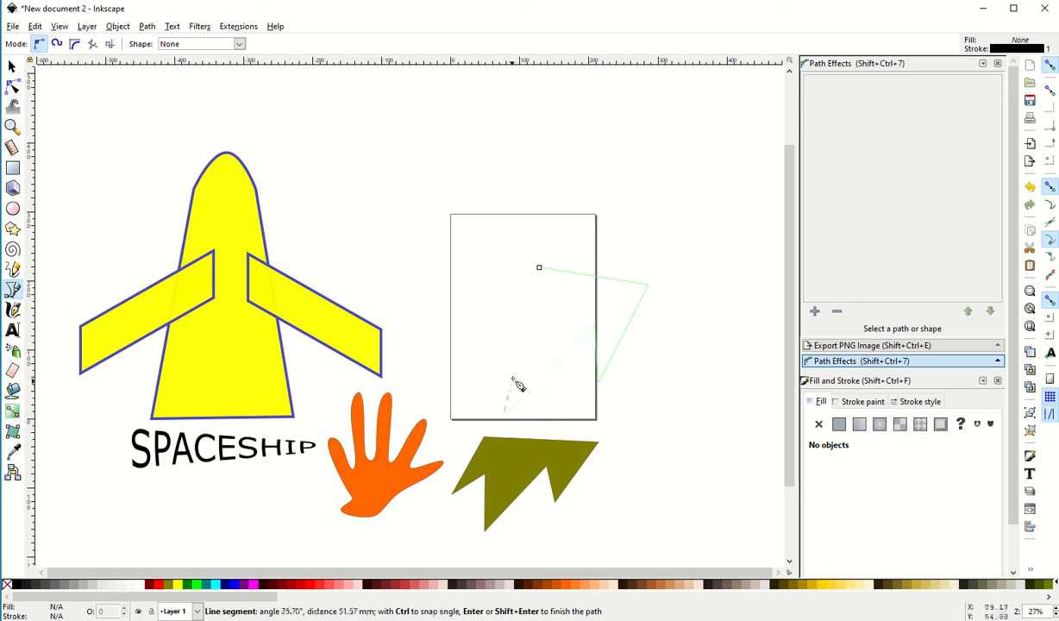
{"action": "left_click", "coordinate": [530, 314]}
{"action": "left_click", "coordinate": [466, 354]}
{"action": "left_click", "coordinate": [540, 270]}
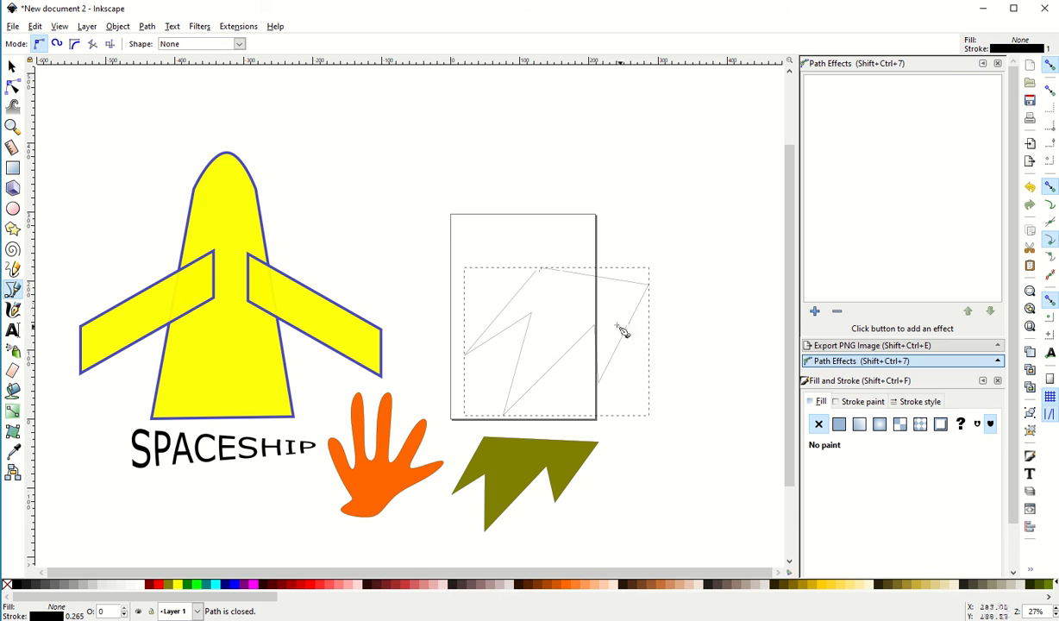
{"action": "left_click", "coordinate": [12, 67]}
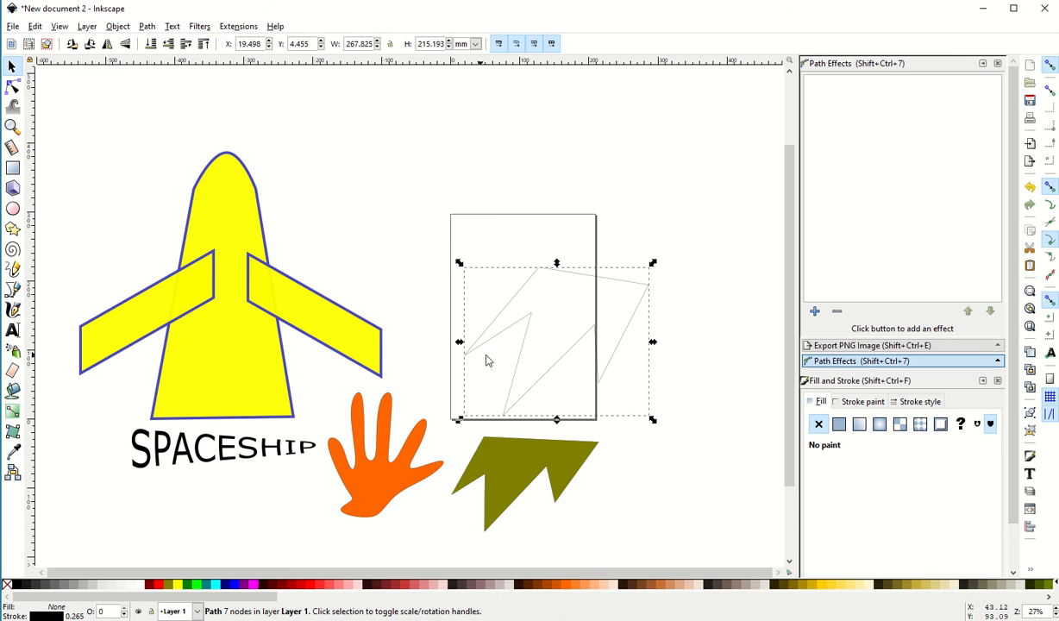
{"action": "left_click", "coordinate": [246, 585]}
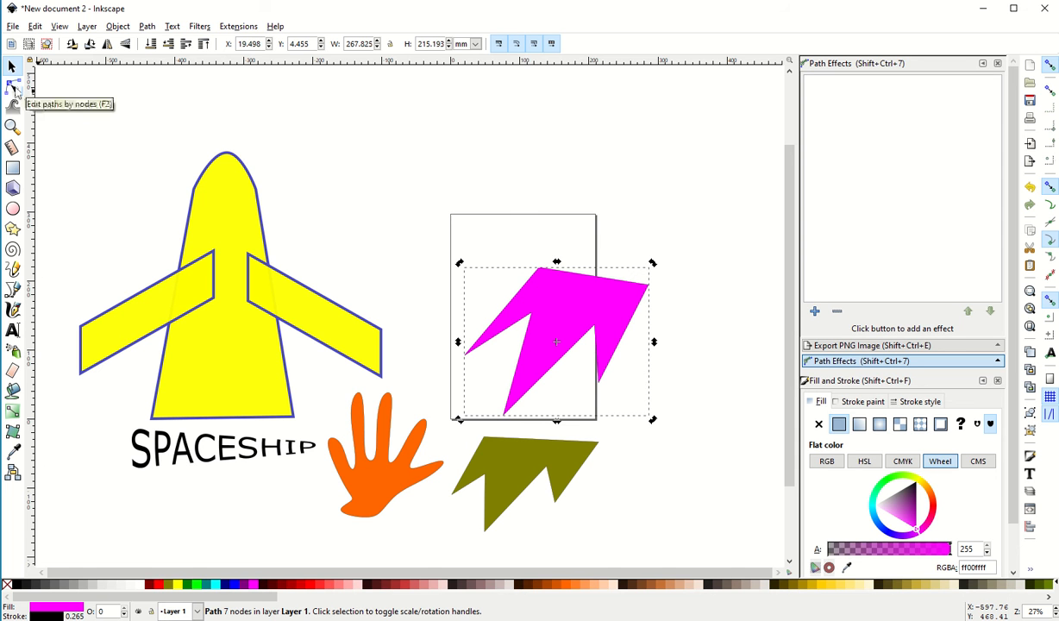
Reshape the fuchsia shape by repositioning its inner notch nodes and pulling its three lower tips inward
{"action": "left_click", "coordinate": [13, 86]}
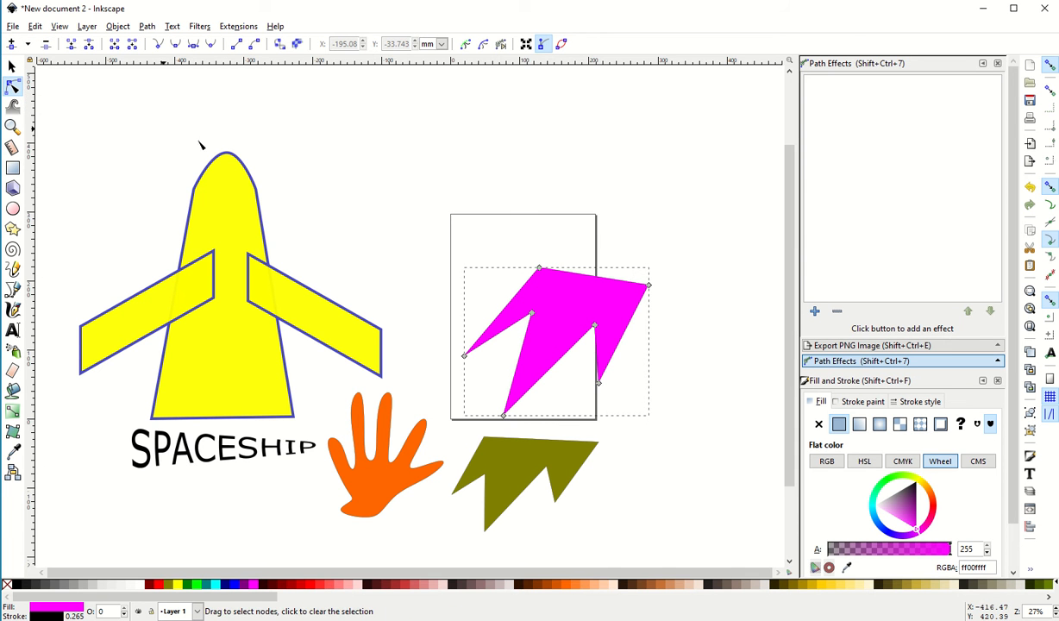
{"action": "left_click_drag", "start_coordinate": [532, 313], "coordinate": [573, 342]}
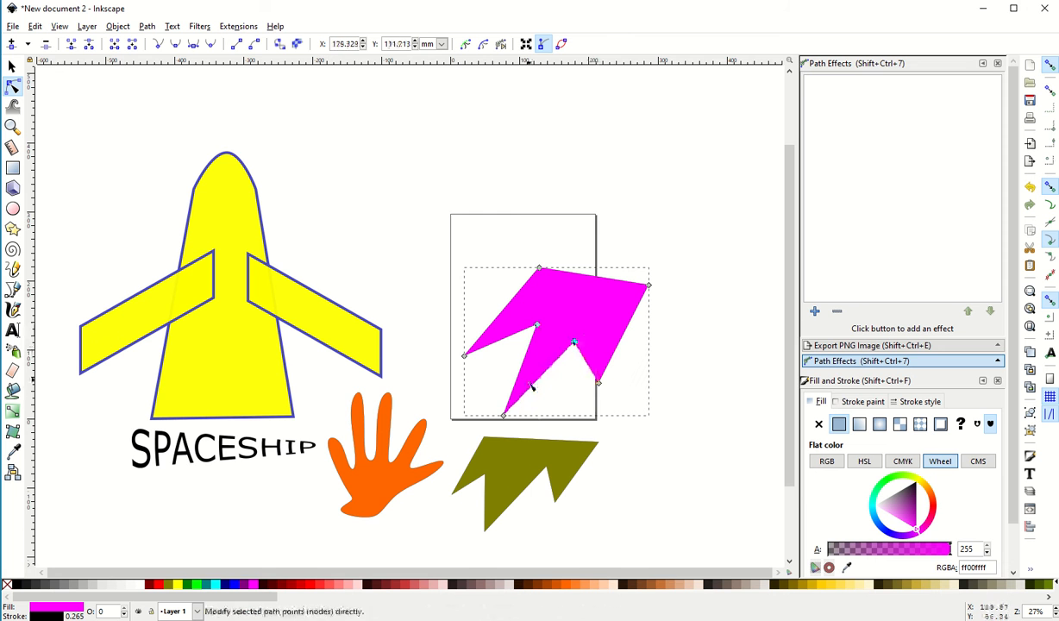
{"action": "mouse_move", "coordinate": [503, 415]}
{"action": "left_mouse_down"}
{"action": "mouse_move", "coordinate": [514, 400]}
{"action": "mouse_move", "coordinate": [495, 406]}
{"action": "left_mouse_up"}
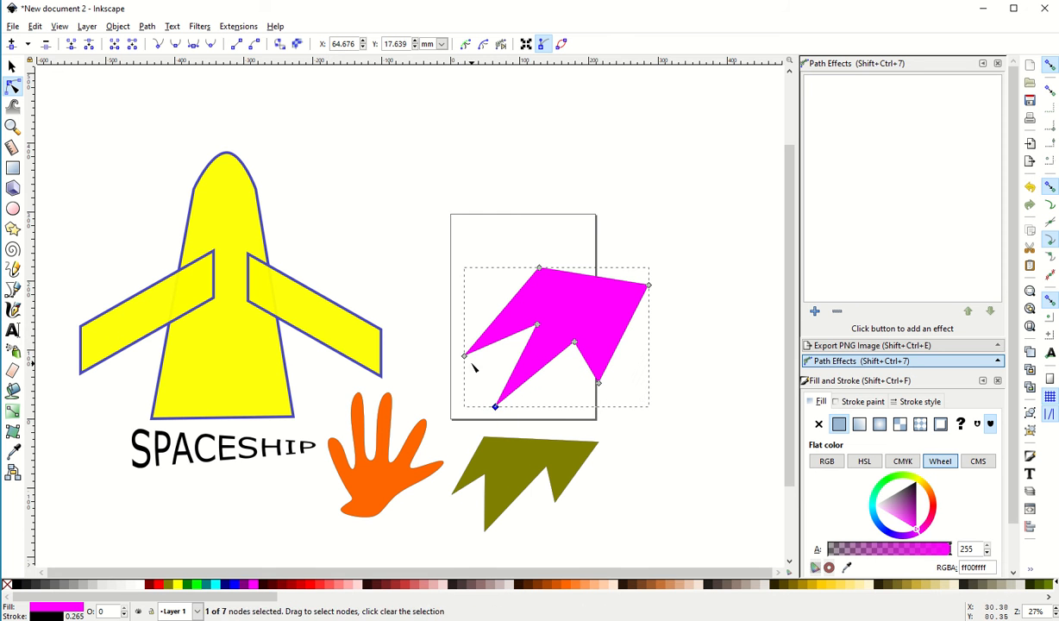
{"action": "left_click_drag", "start_coordinate": [464, 356], "coordinate": [491, 334]}
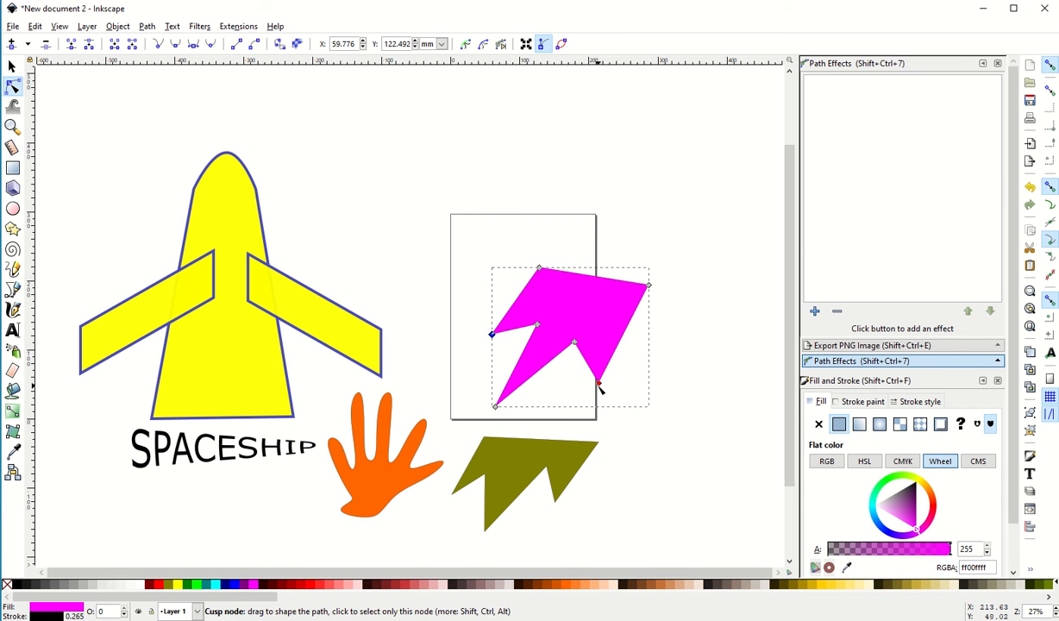
{"action": "mouse_move", "coordinate": [600, 388]}
{"action": "left_mouse_down"}
{"action": "mouse_move", "coordinate": [578, 378]}
{"action": "mouse_move", "coordinate": [592, 384]}
{"action": "left_mouse_up"}
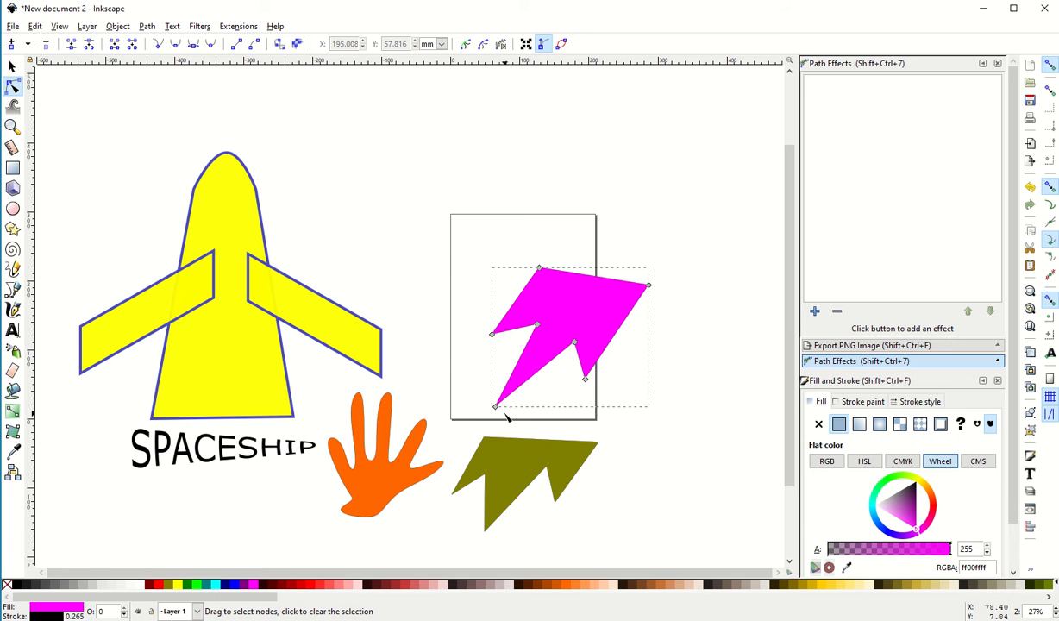
{"action": "left_click_drag", "start_coordinate": [496, 409], "coordinate": [510, 389]}
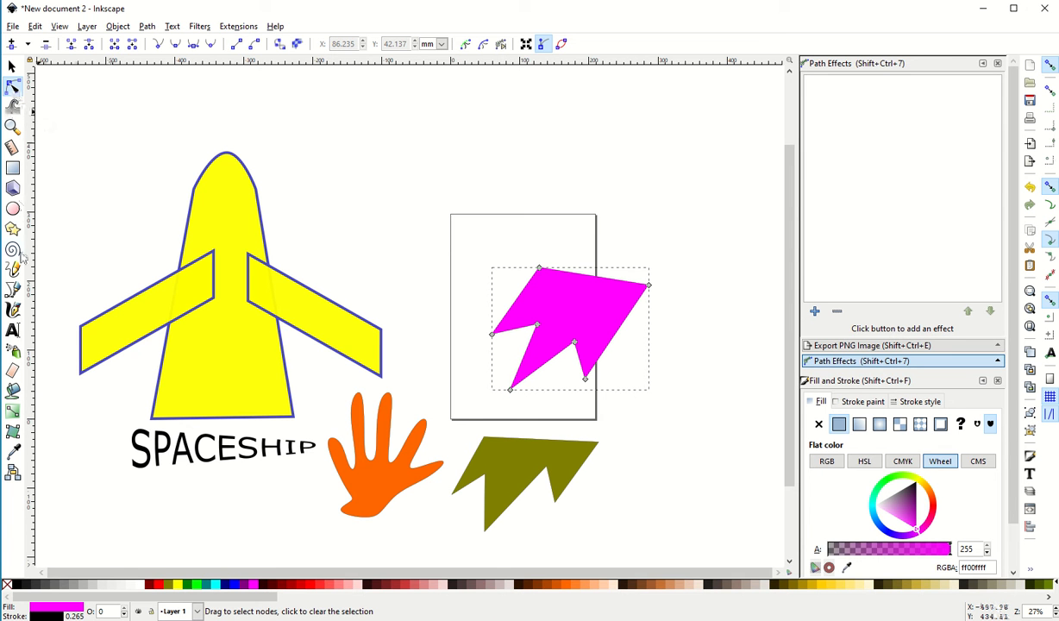
Move the orange hand up beside the spaceship's nose and the fuchsia shape down beside the olive one
{"action": "left_click", "coordinate": [13, 290]}
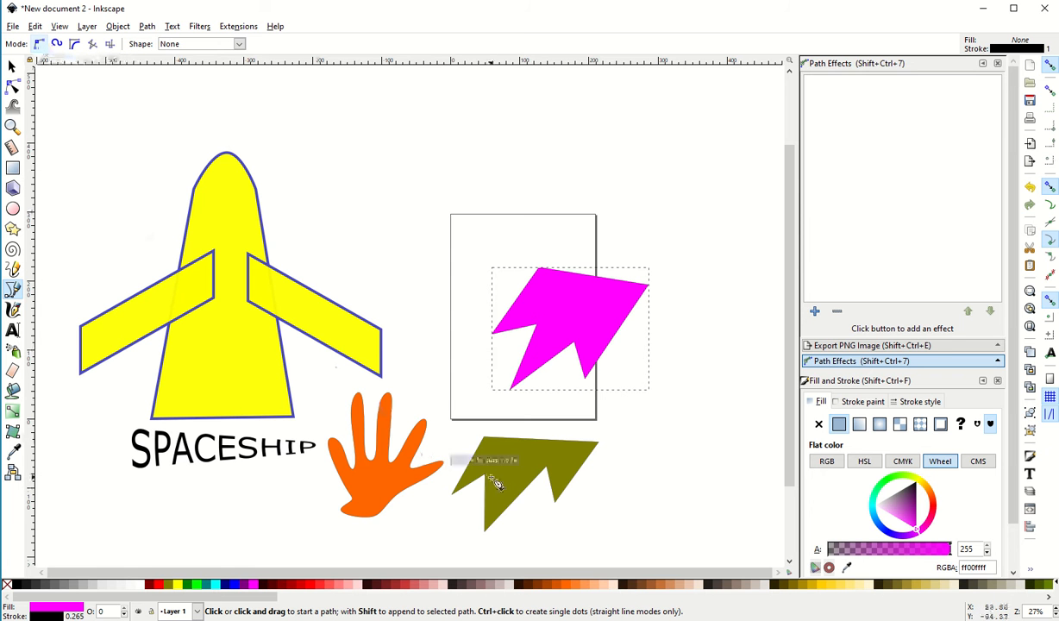
{"action": "key", "text": "s"}
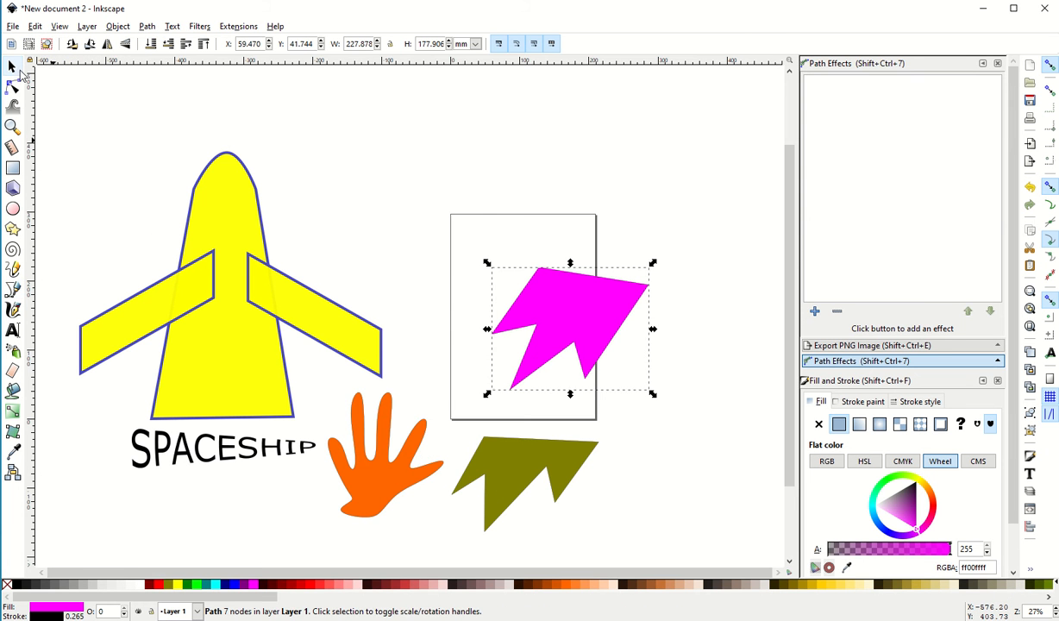
{"action": "left_click_drag", "start_coordinate": [380, 471], "coordinate": [357, 184]}
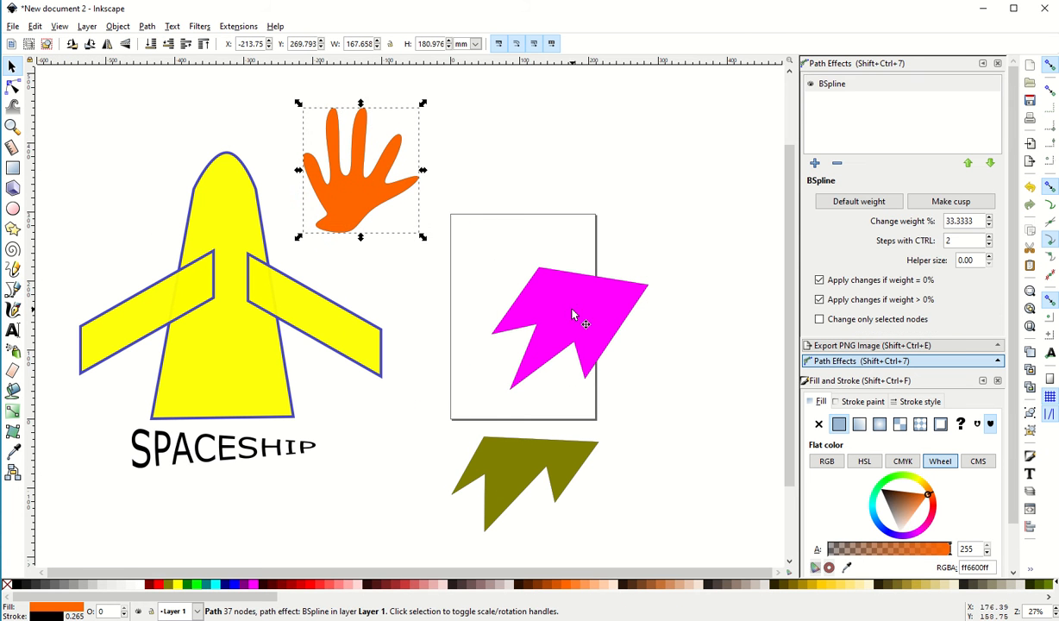
{"action": "left_click_drag", "start_coordinate": [573, 317], "coordinate": [392, 473]}
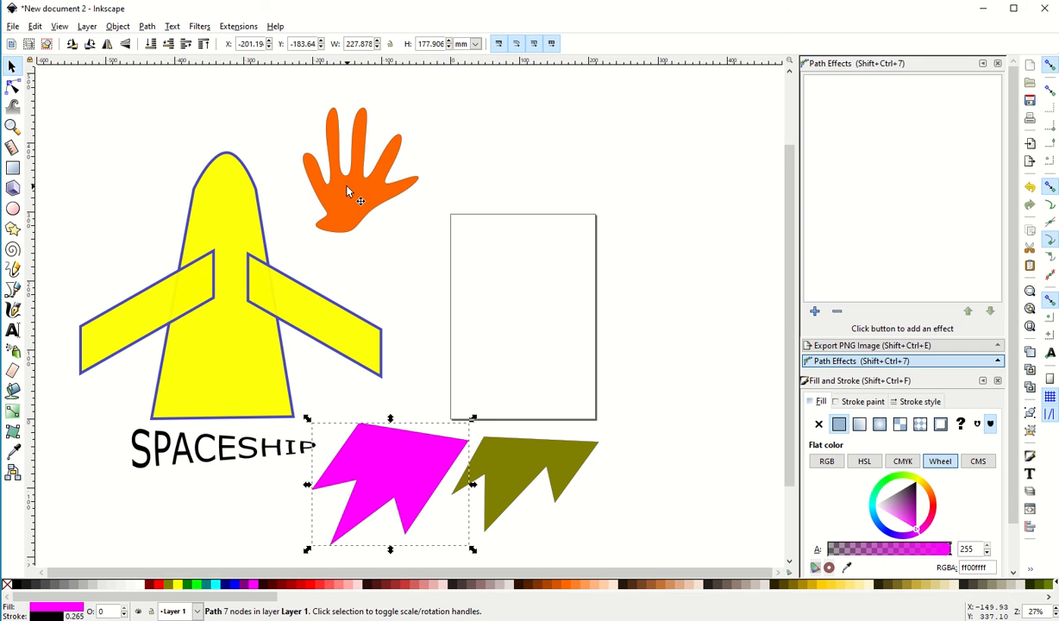
Draw an open BSpline hand outline with four fingers beside the orange hand, starting from the wrist near the page's upper-left corner
{"action": "left_click", "coordinate": [14, 291]}
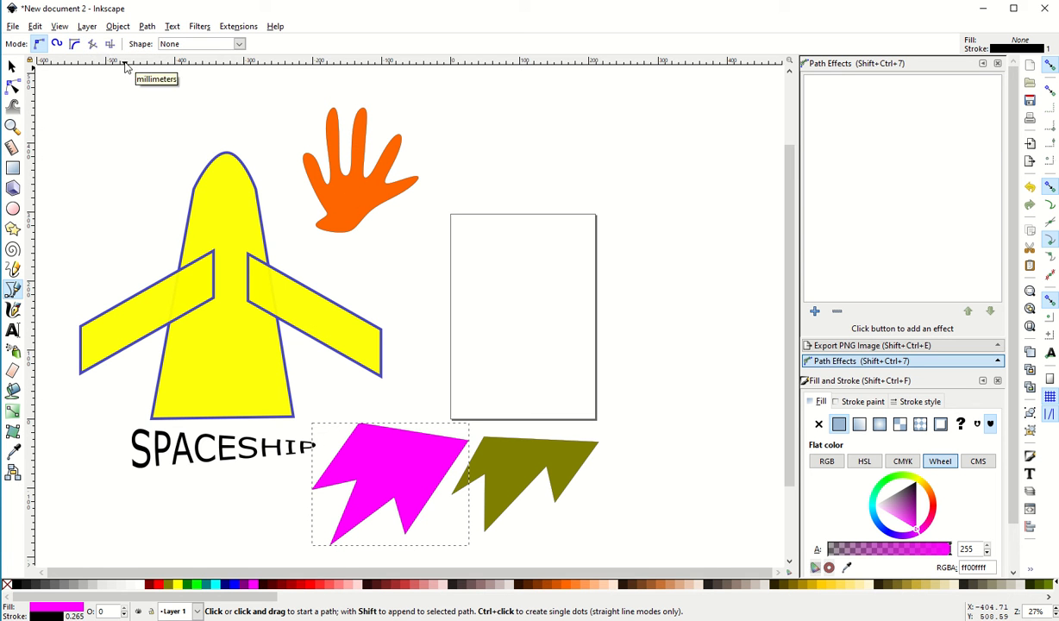
{"action": "left_click", "coordinate": [75, 46]}
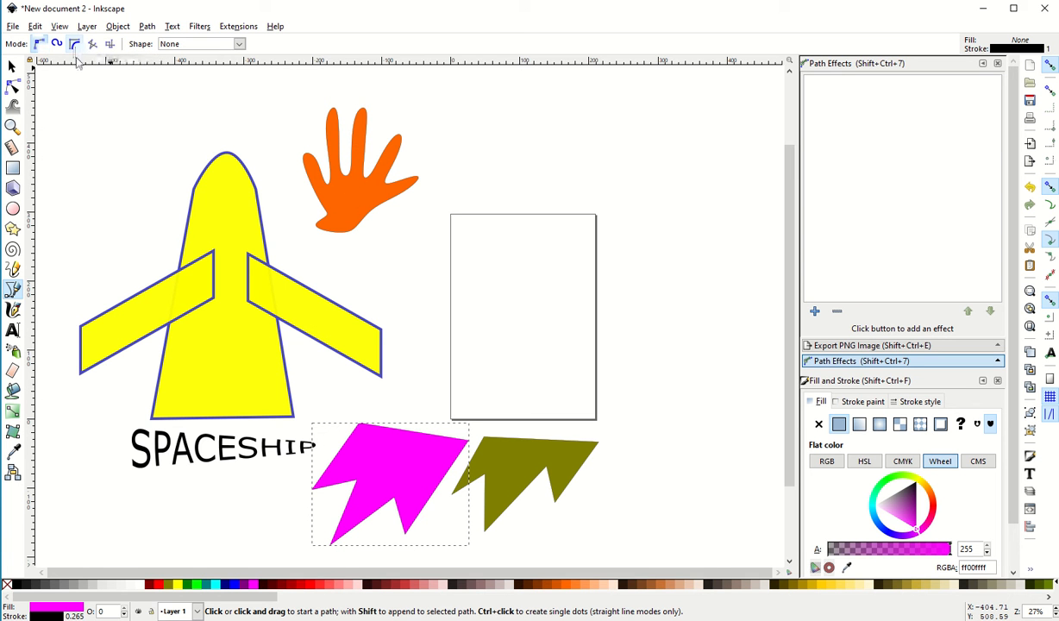
{"action": "left_click", "coordinate": [461, 230]}
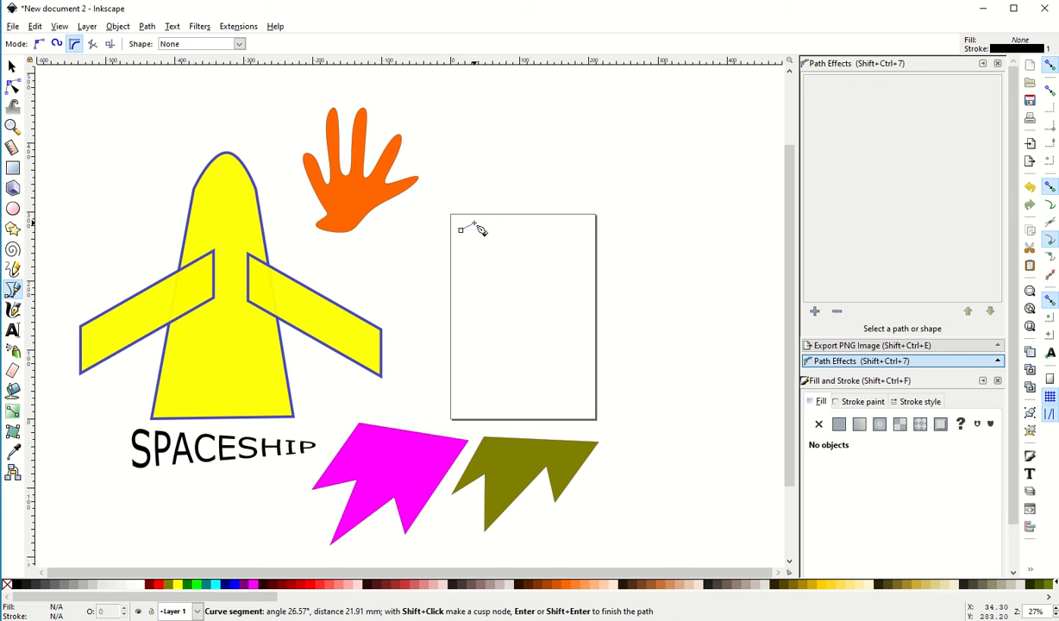
{"action": "left_click", "coordinate": [432, 155]}
{"action": "left_click", "coordinate": [481, 188]}
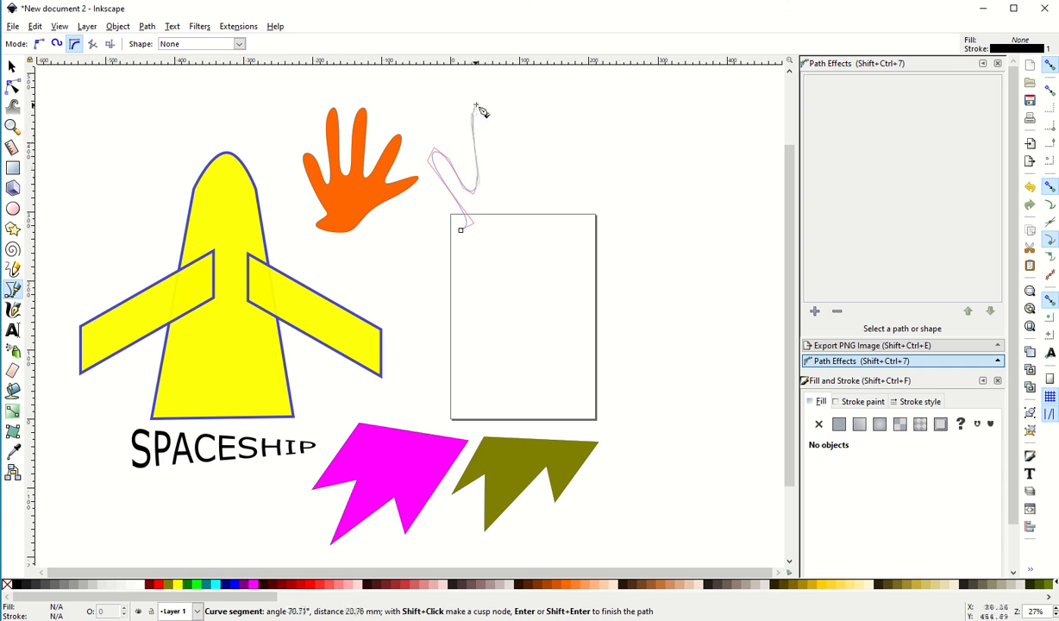
{"action": "left_click", "coordinate": [477, 105]}
{"action": "left_click", "coordinate": [495, 181]}
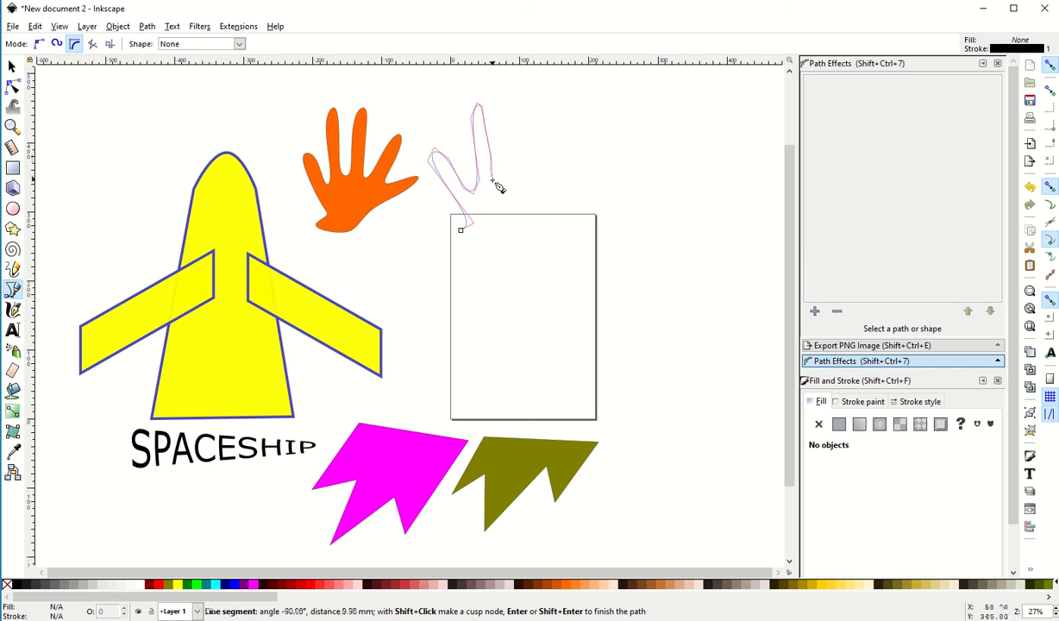
{"action": "left_click", "coordinate": [521, 101]}
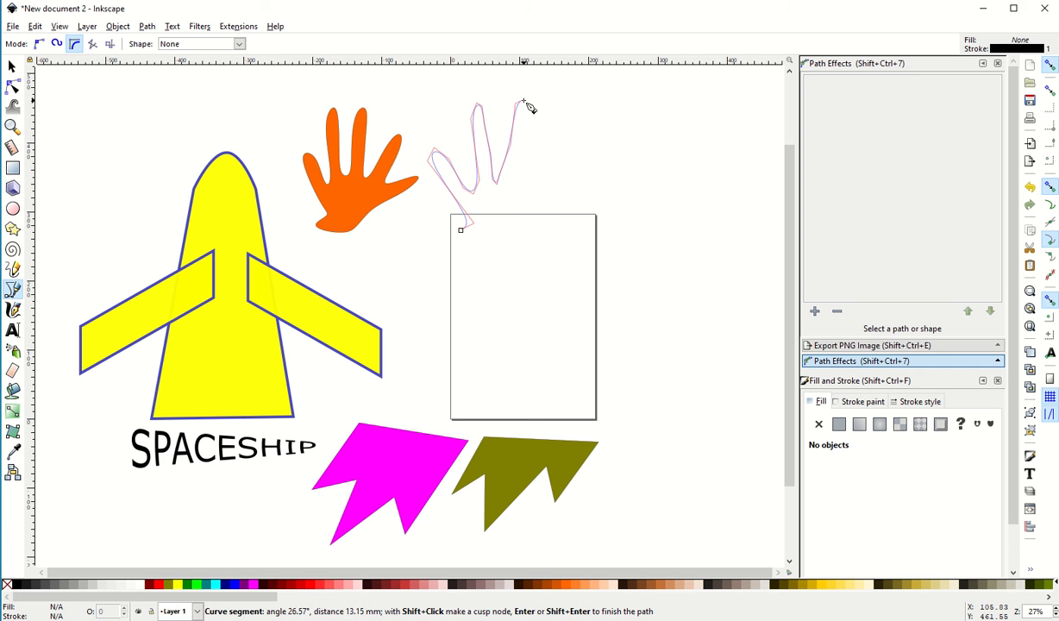
{"action": "left_click", "coordinate": [509, 182]}
{"action": "left_click", "coordinate": [563, 136]}
{"action": "double_click", "coordinate": [522, 197]}
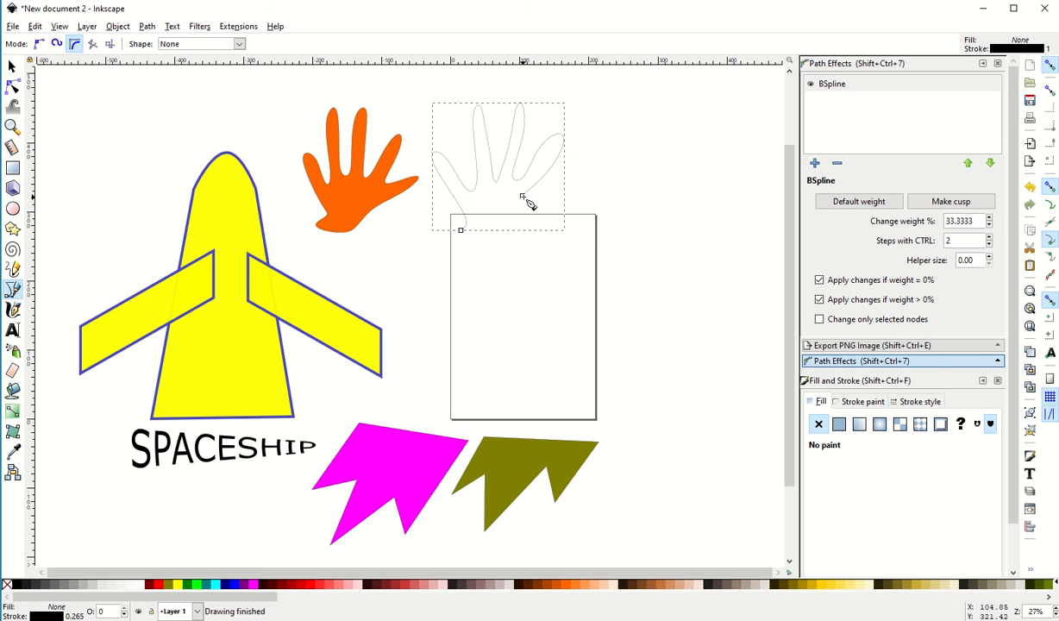
Continue the hand outline with the thumb and palm base, close it at its starting node, and fill it light pink (ffaaaa)
{"action": "left_click", "coordinate": [523, 197]}
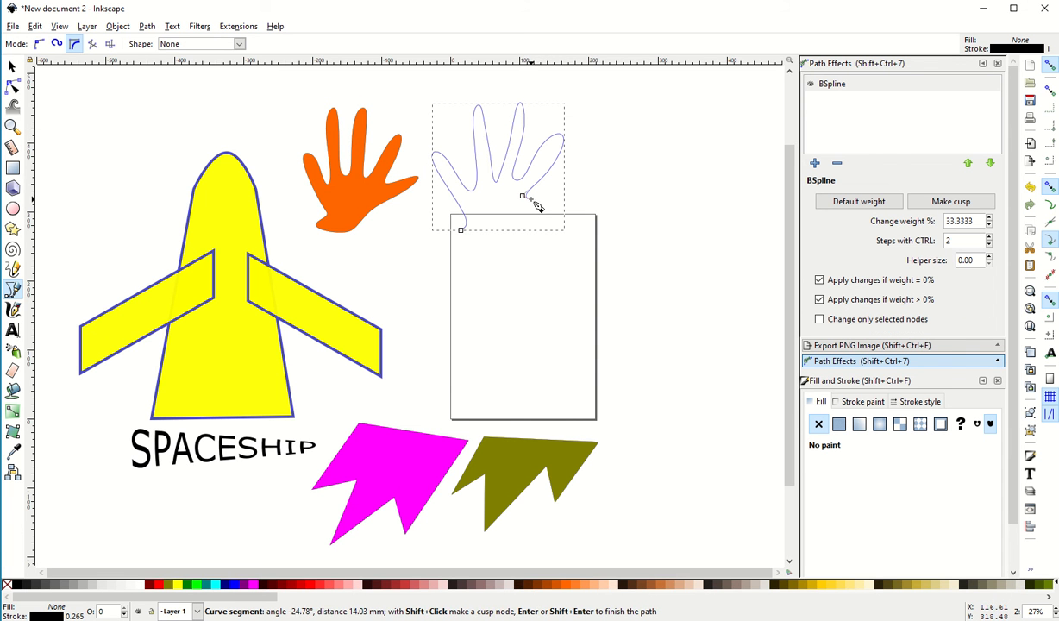
{"action": "left_click", "coordinate": [584, 186]}
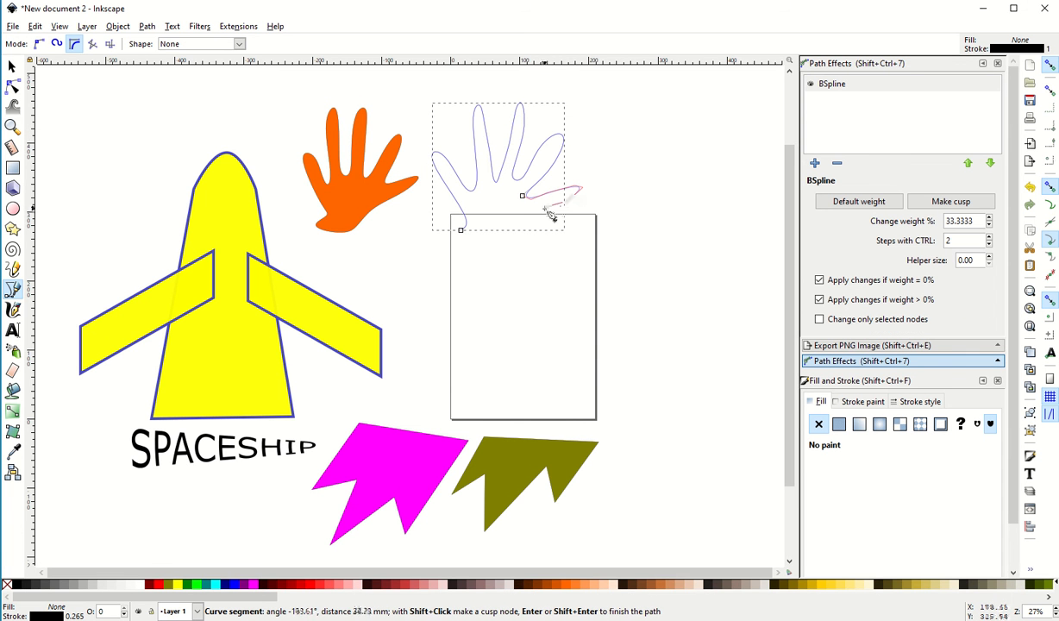
{"action": "left_click", "coordinate": [487, 245]}
{"action": "left_click", "coordinate": [464, 249]}
{"action": "left_click", "coordinate": [443, 245]}
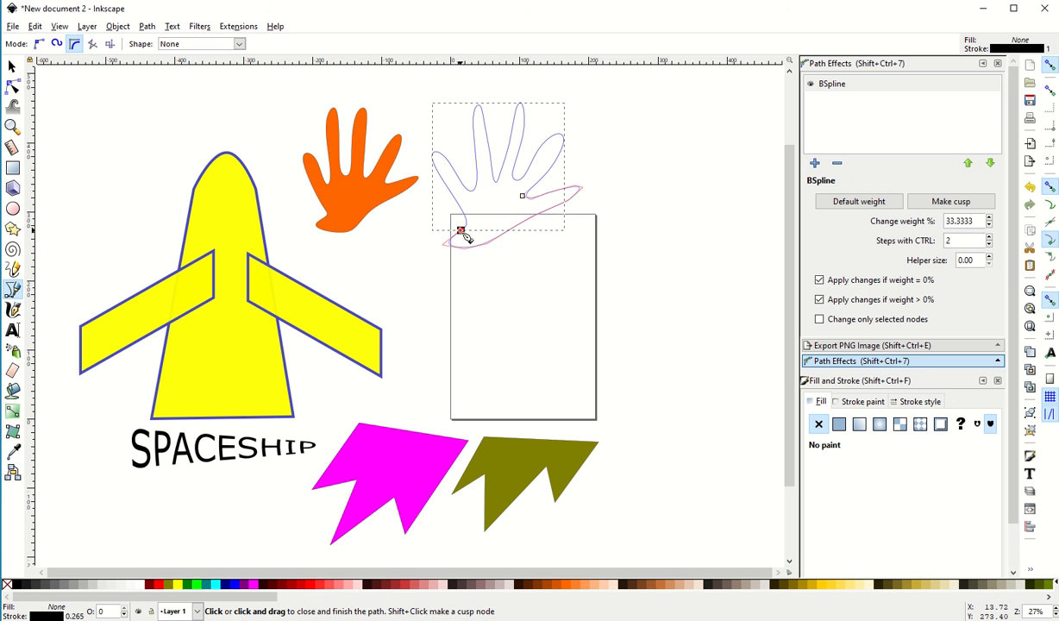
{"action": "left_click", "coordinate": [462, 231]}
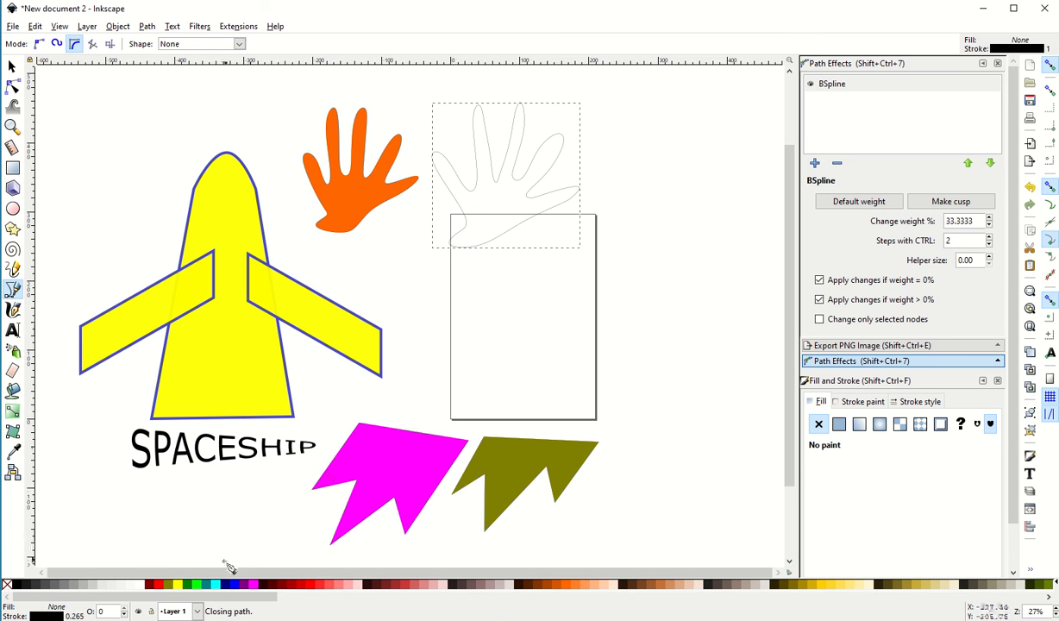
{"action": "left_click", "coordinate": [351, 586]}
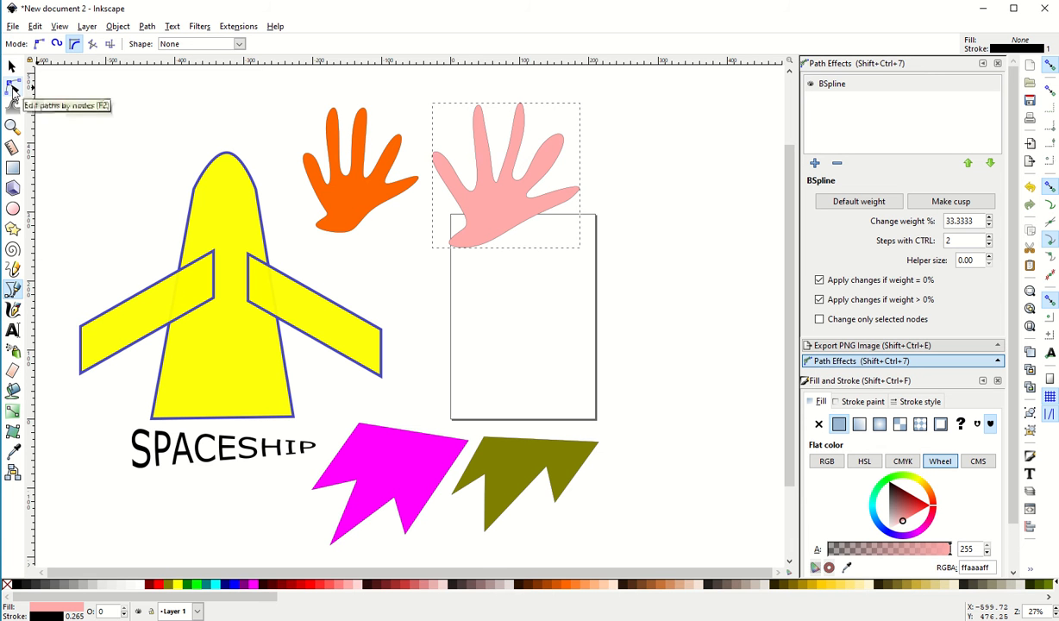
Adjust nodes on the light pink hand's middle finger and wrist, and delete the node where the thumb's inner edge meets the wrist
{"action": "left_click", "coordinate": [12, 87]}
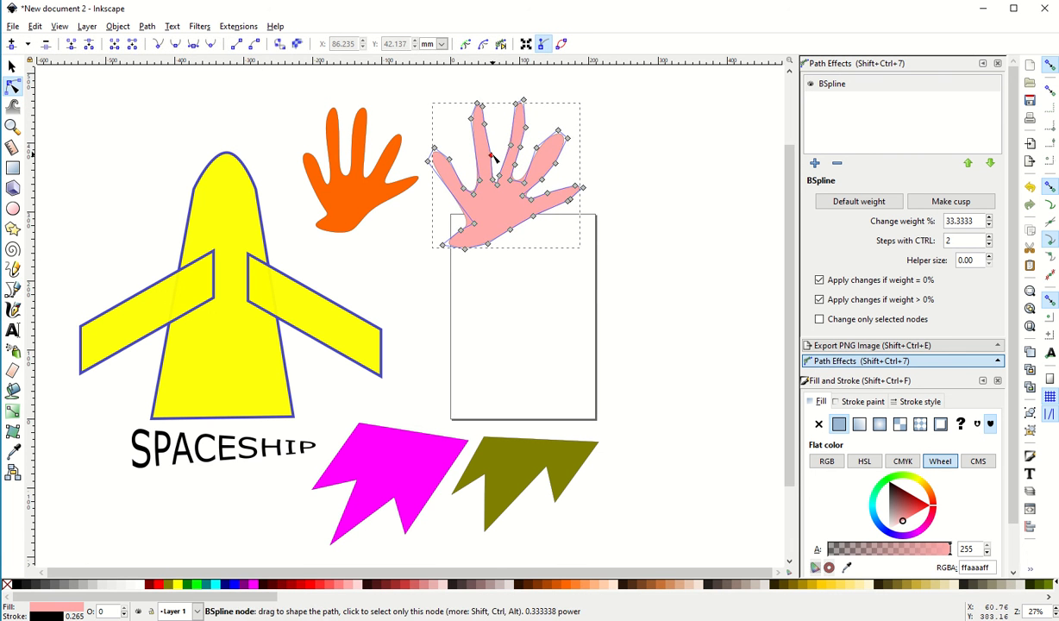
{"action": "left_click_drag", "start_coordinate": [491, 157], "coordinate": [528, 176]}
{"action": "left_click_drag", "start_coordinate": [443, 244], "coordinate": [450, 248]}
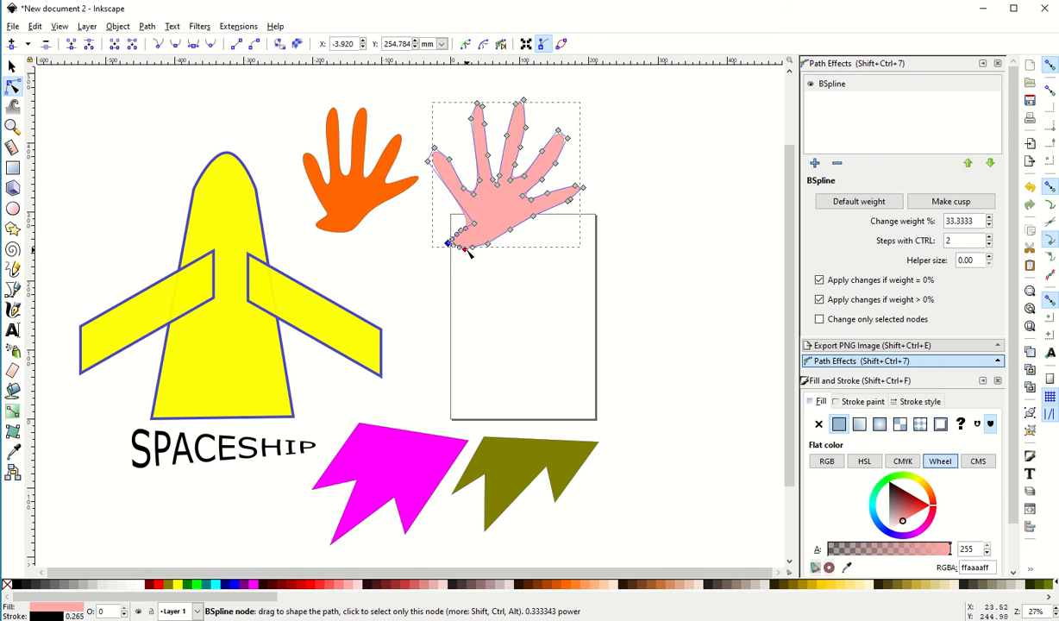
{"action": "left_click", "coordinate": [510, 233]}
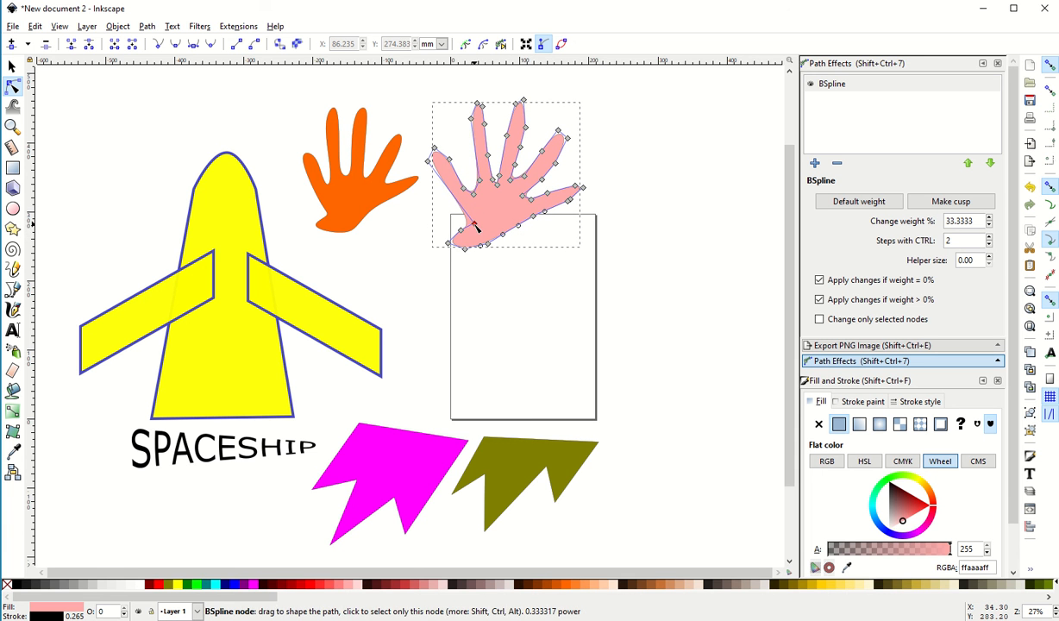
{"action": "left_click", "coordinate": [473, 224]}
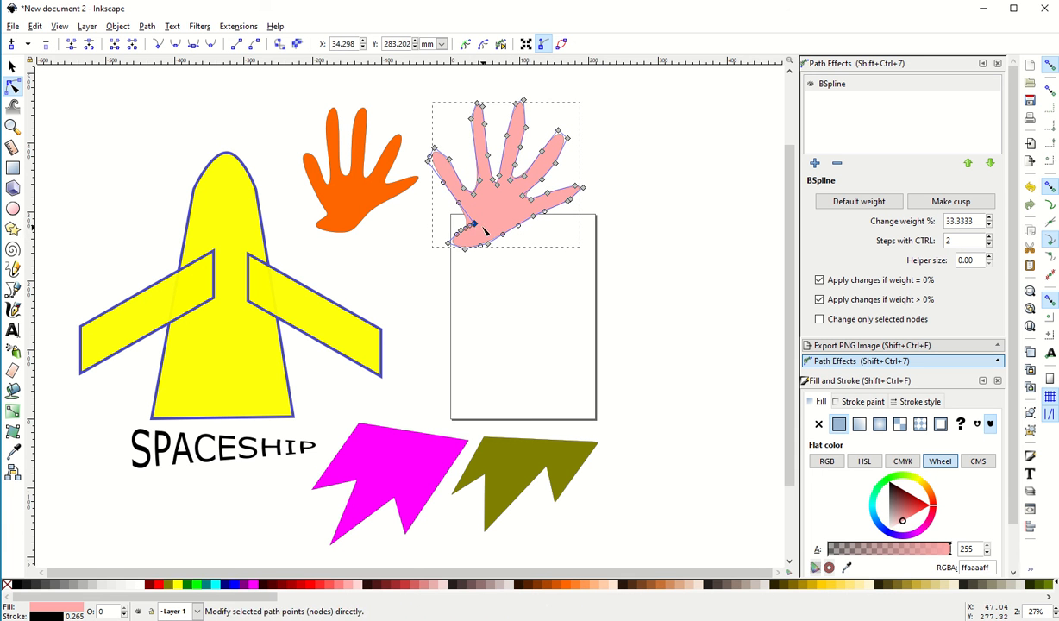
{"action": "key", "text": "Delete"}
{"action": "left_click", "coordinate": [533, 244]}
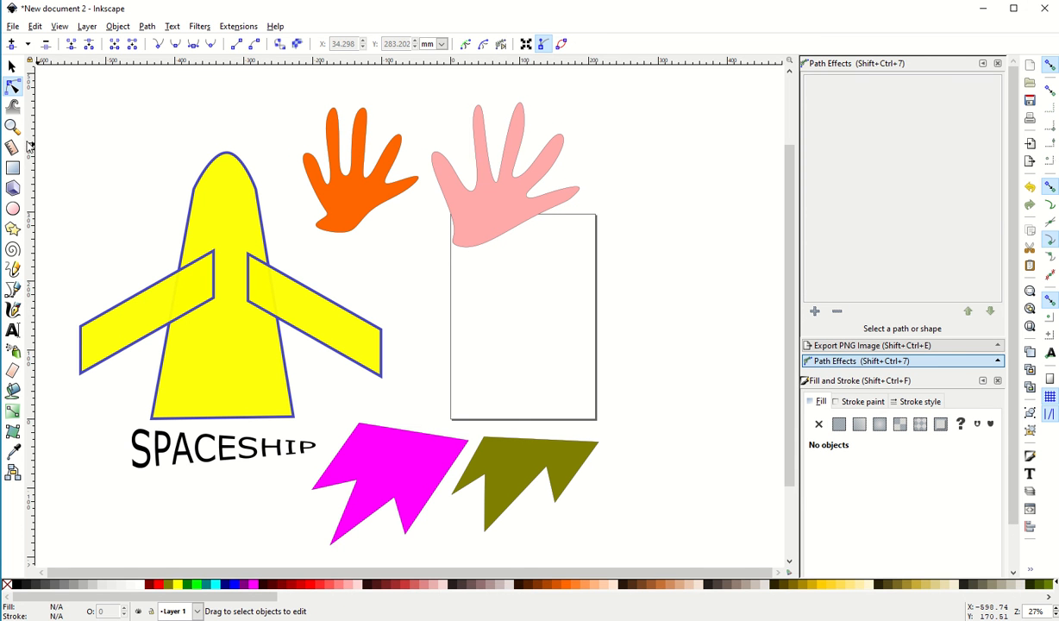
{"action": "left_click", "coordinate": [13, 290]}
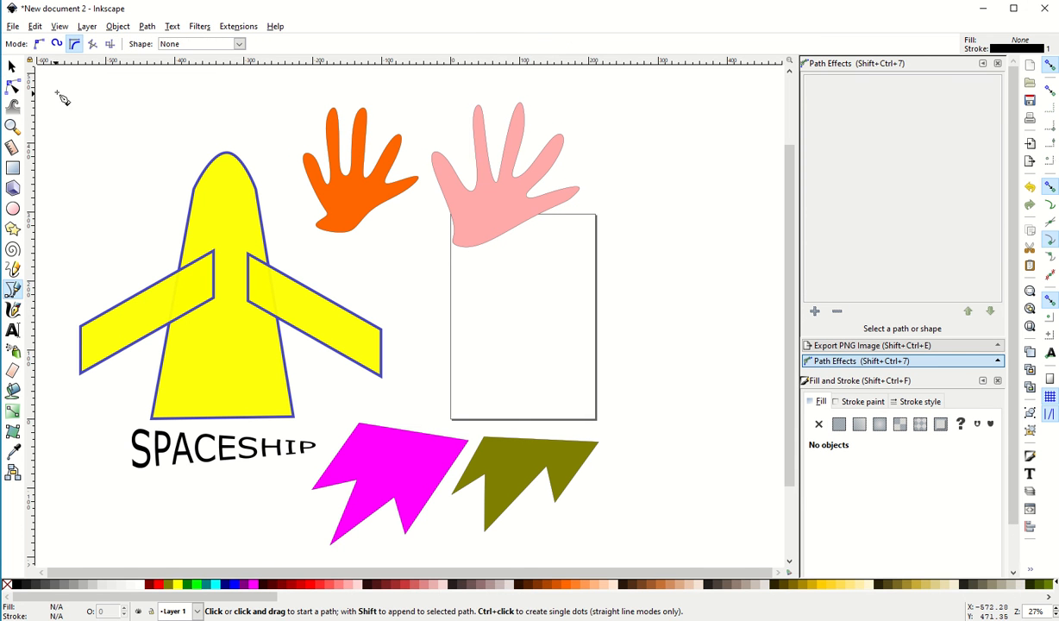
{"action": "left_click", "coordinate": [76, 46]}
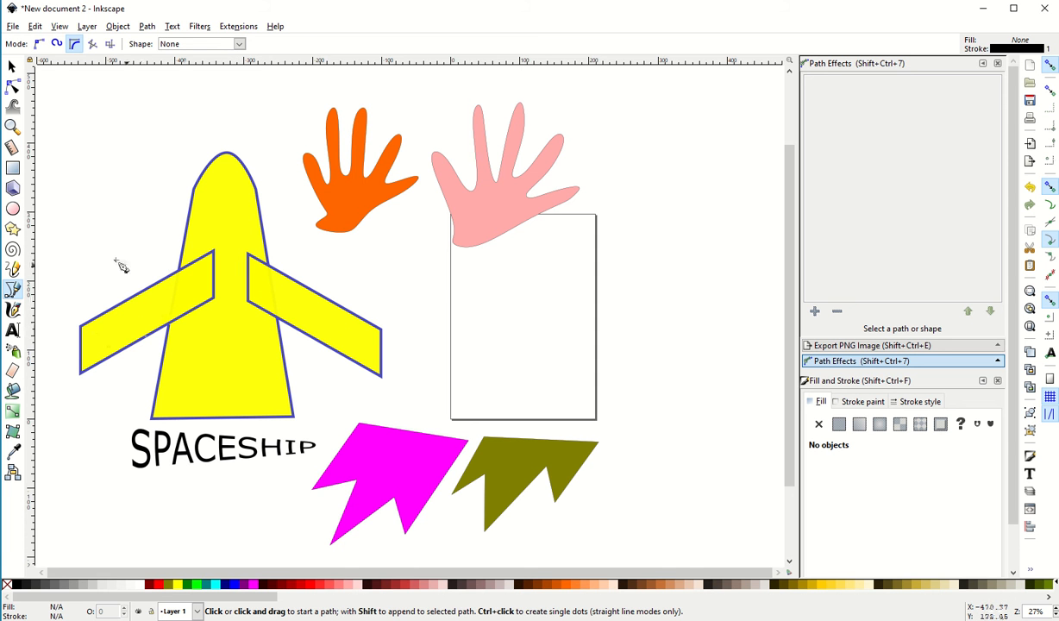
Draw a horizontal rectangle about 307 by 79 mm across the page's right edge and convert it to a path
{"action": "left_click", "coordinate": [13, 170]}
{"action": "mouse_move", "coordinate": [515, 294]}
{"action": "left_mouse_down"}
{"action": "mouse_move", "coordinate": [539, 333]}
{"action": "mouse_move", "coordinate": [729, 349]}
{"action": "left_mouse_up"}
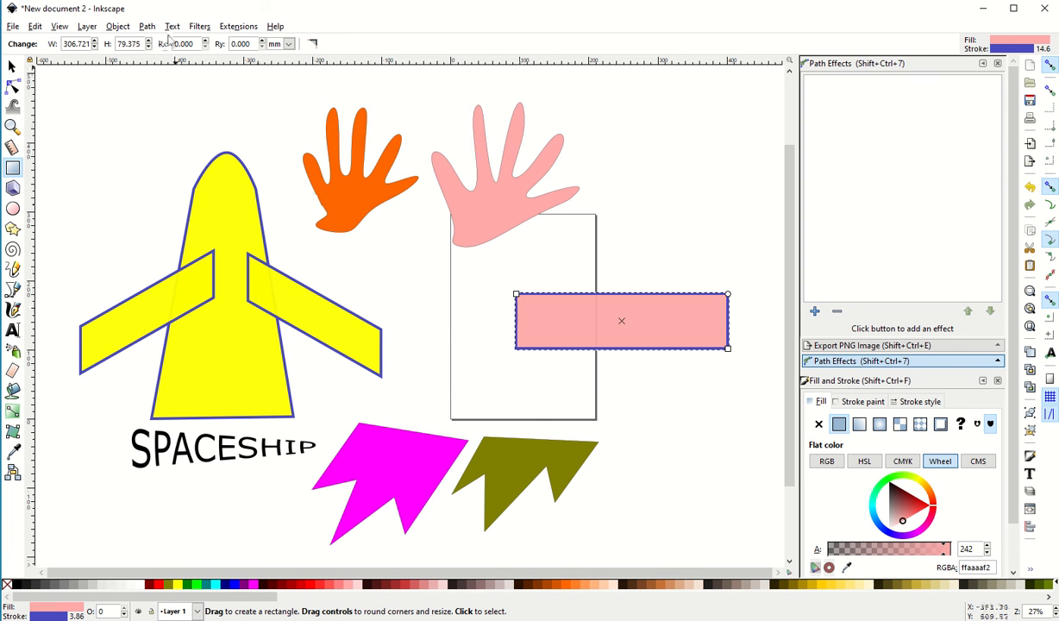
{"action": "left_click", "coordinate": [146, 27]}
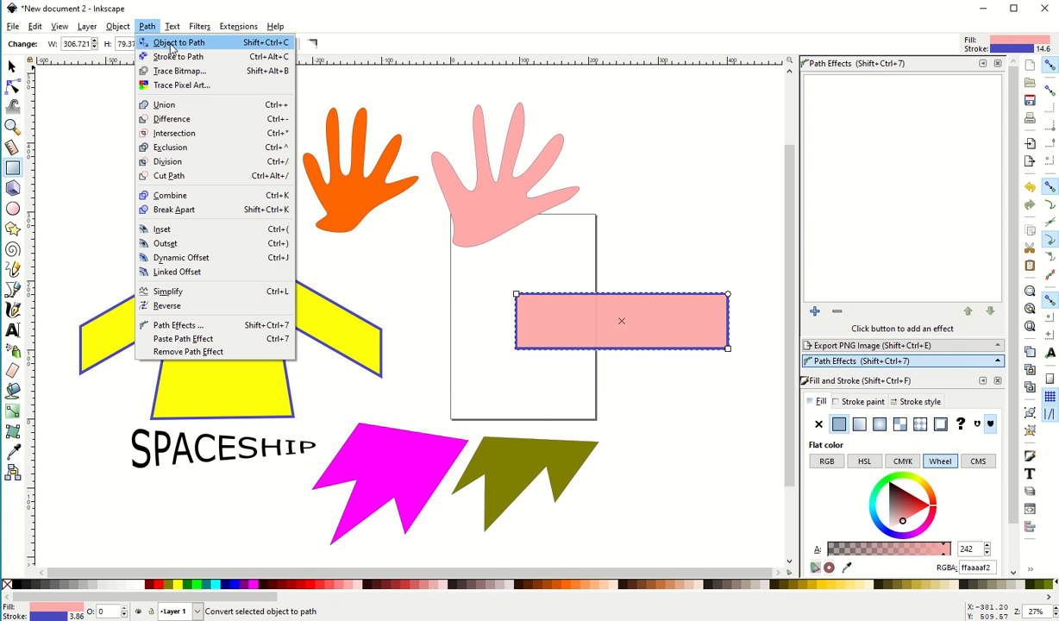
{"action": "left_click", "coordinate": [171, 45]}
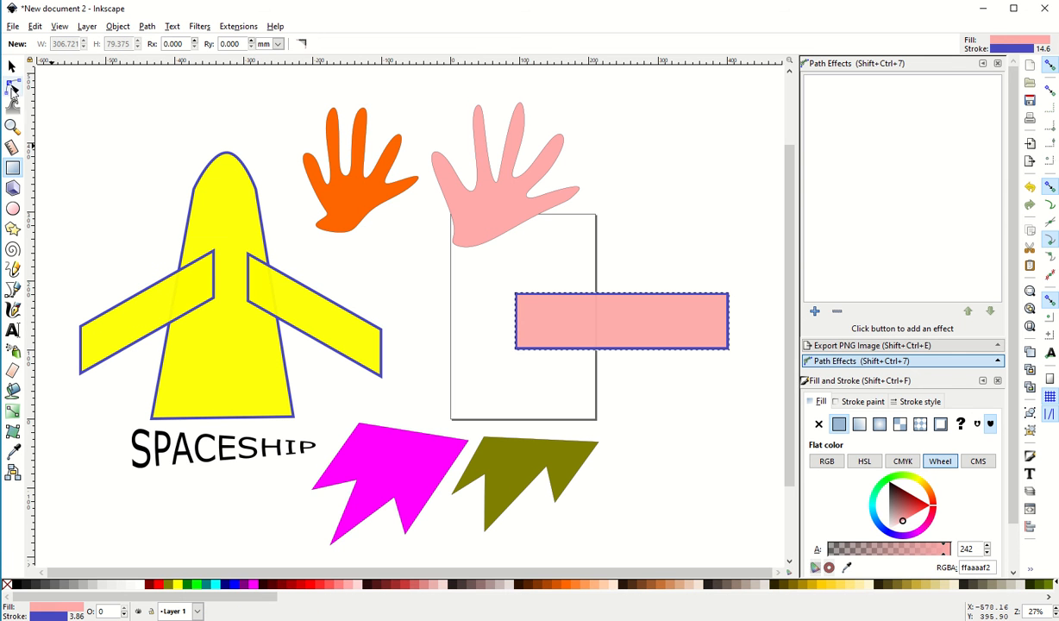
Slant the rectangle path into a wing by lowering its two right corner nodes, and move it beside the spaceship's right wing
{"action": "left_click", "coordinate": [12, 87]}
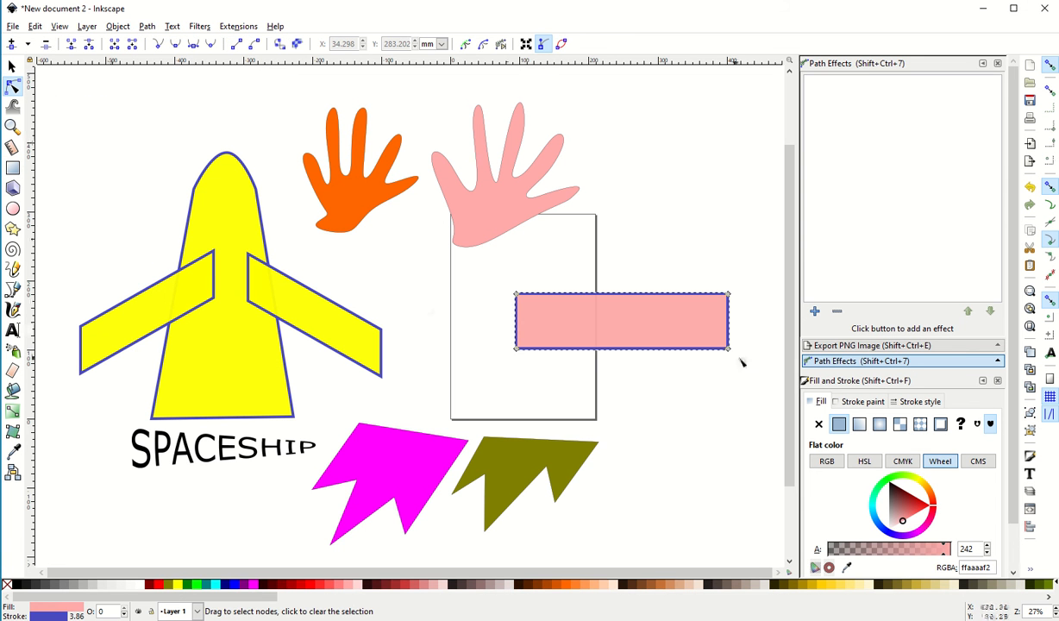
{"action": "left_click_drag", "start_coordinate": [728, 348], "coordinate": [726, 428]}
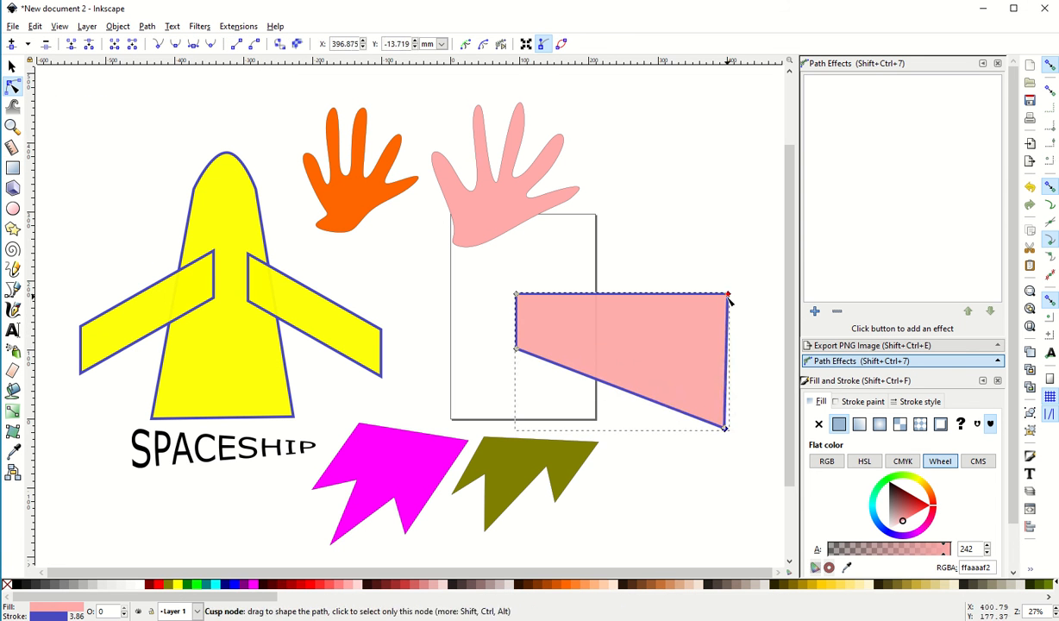
{"action": "left_click_drag", "start_coordinate": [727, 297], "coordinate": [722, 374]}
{"action": "mouse_move", "coordinate": [516, 349]}
{"action": "left_mouse_down"}
{"action": "mouse_move", "coordinate": [568, 351]}
{"action": "mouse_move", "coordinate": [501, 350]}
{"action": "mouse_move", "coordinate": [599, 355]}
{"action": "mouse_move", "coordinate": [488, 349]}
{"action": "mouse_move", "coordinate": [518, 350]}
{"action": "left_mouse_up"}
{"action": "left_click_drag", "start_coordinate": [724, 429], "coordinate": [724, 429]}
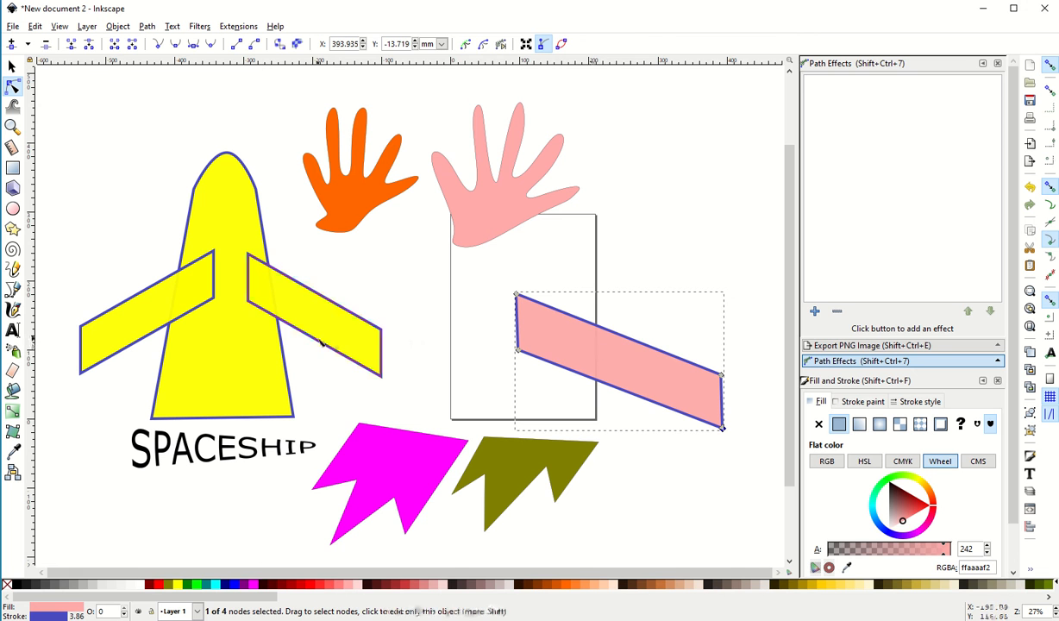
{"action": "left_click", "coordinate": [12, 66]}
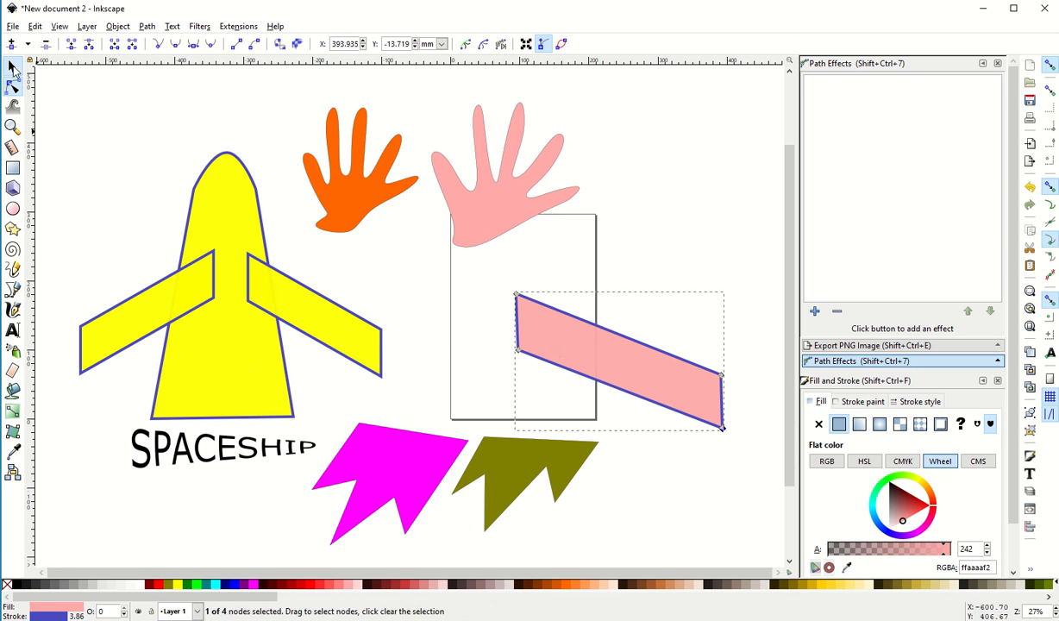
{"action": "left_click_drag", "start_coordinate": [555, 334], "coordinate": [387, 291]}
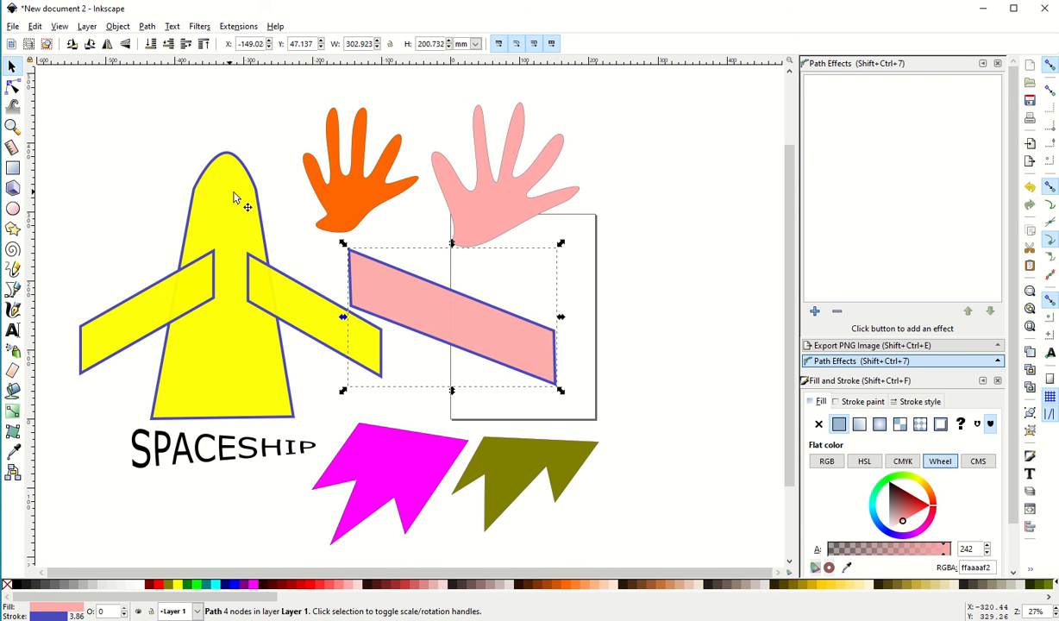
Draw an upright rectangle about 130 by 320 mm to the right of the page and convert it to a path
{"action": "left_click", "coordinate": [12, 168]}
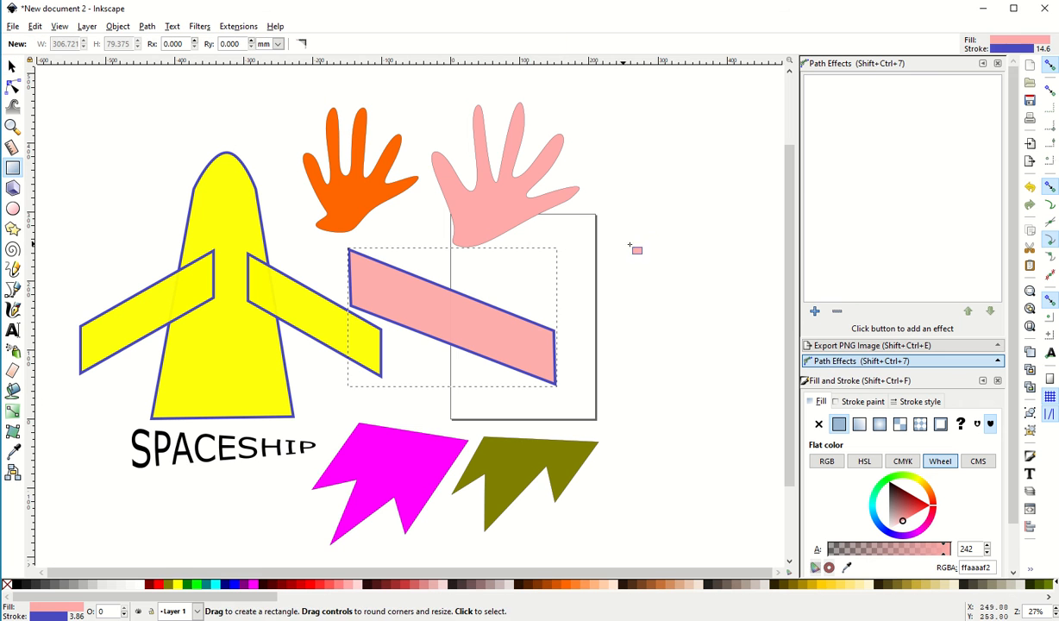
{"action": "left_click_drag", "start_coordinate": [638, 211], "coordinate": [729, 432]}
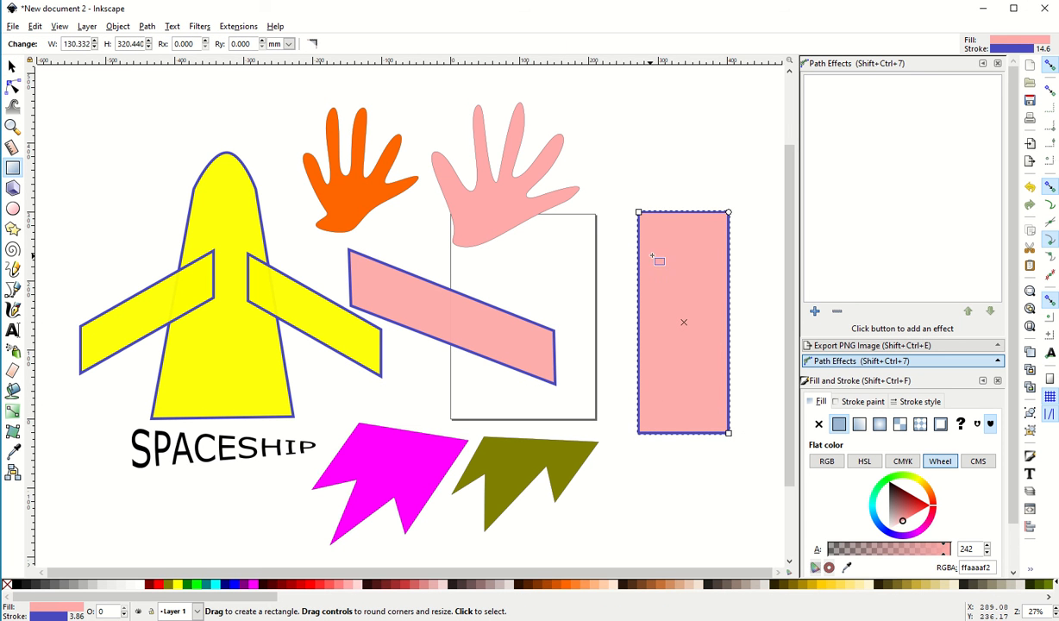
{"action": "left_click", "coordinate": [147, 27]}
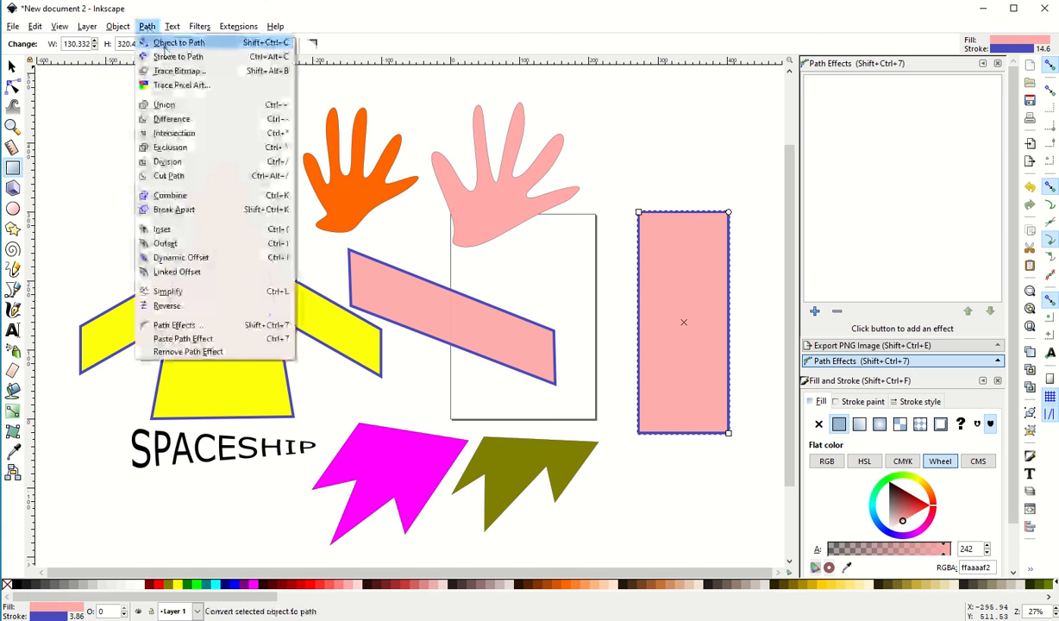
{"action": "left_click", "coordinate": [169, 49]}
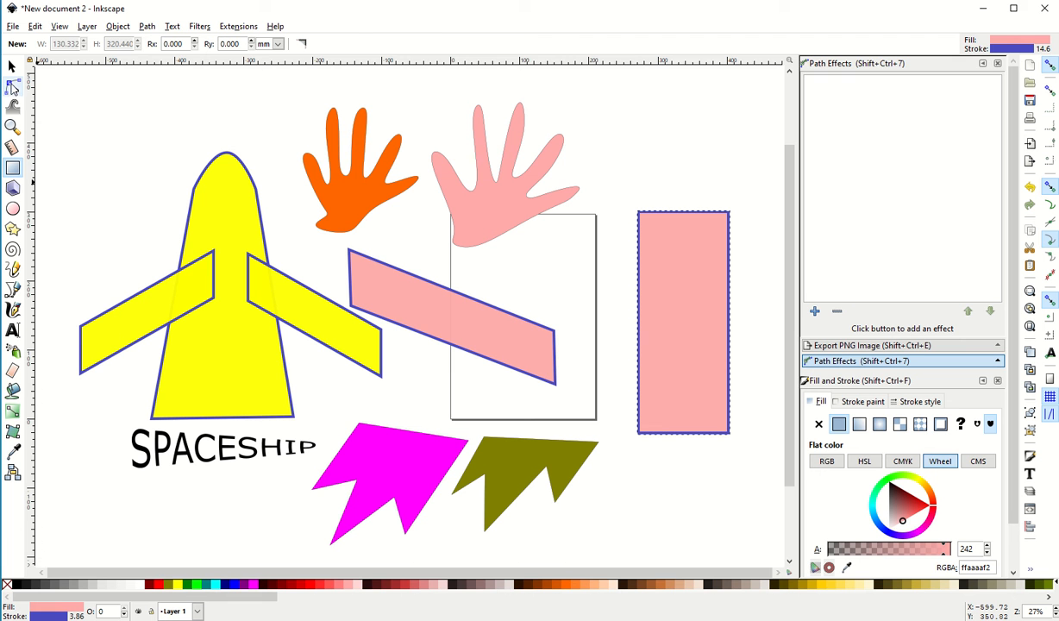
Spread the upright rectangle's two bottom corner nodes outward to form a tapered spaceship body
{"action": "left_click", "coordinate": [12, 87]}
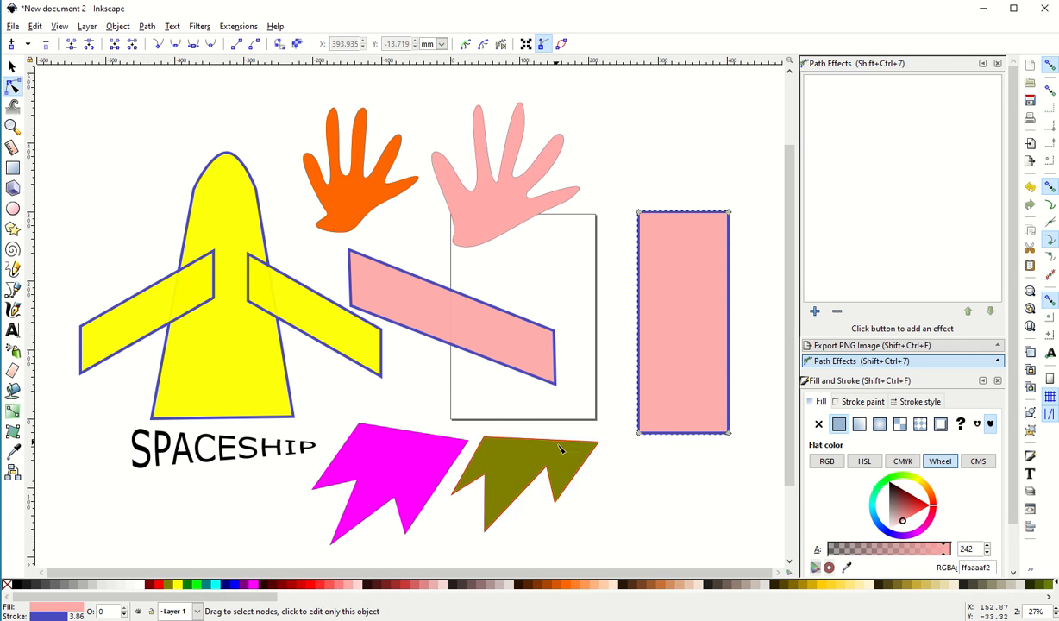
{"action": "left_click_drag", "start_coordinate": [638, 433], "coordinate": [598, 429]}
{"action": "left_click_drag", "start_coordinate": [729, 433], "coordinate": [771, 429]}
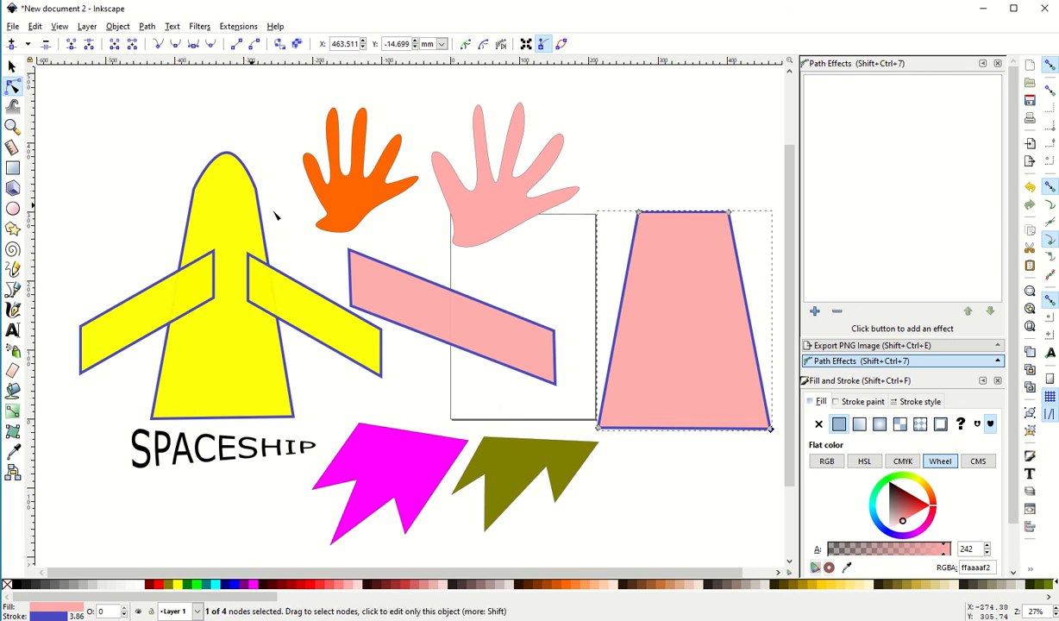
Insert a node at the middle of the body's top edge, raise it into a nose point, and make it smooth
{"action": "double_click", "coordinate": [680, 212]}
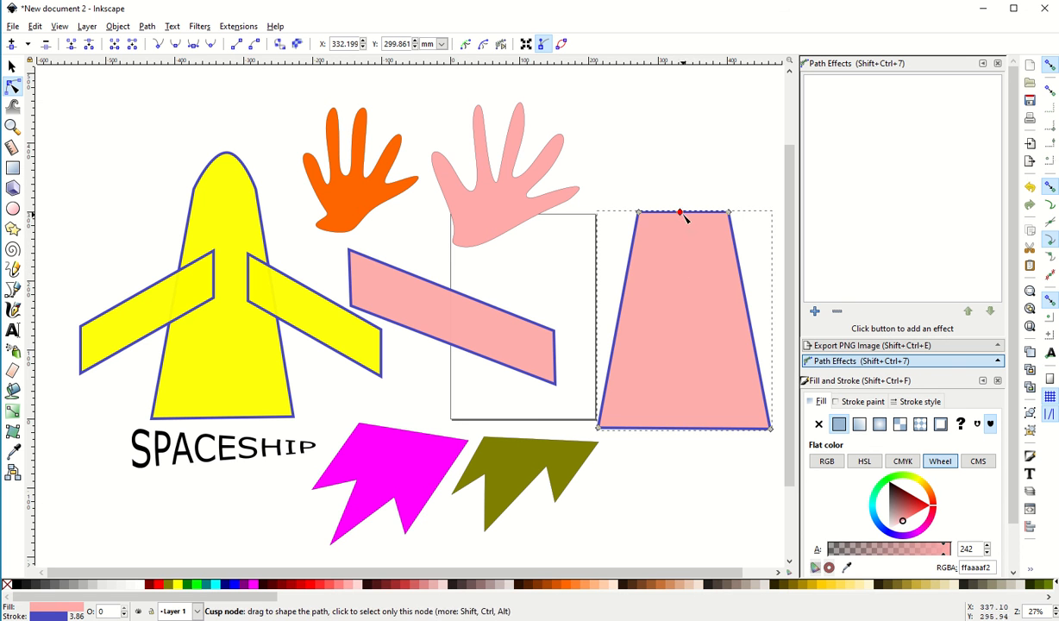
{"action": "left_click_drag", "start_coordinate": [681, 212], "coordinate": [686, 128]}
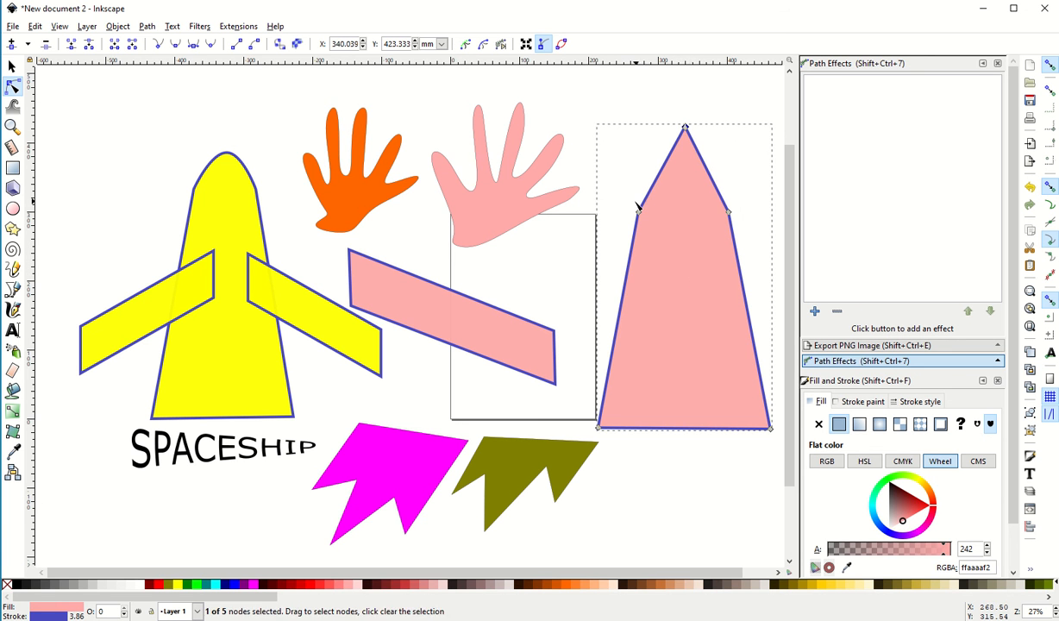
{"action": "left_click", "coordinate": [686, 127]}
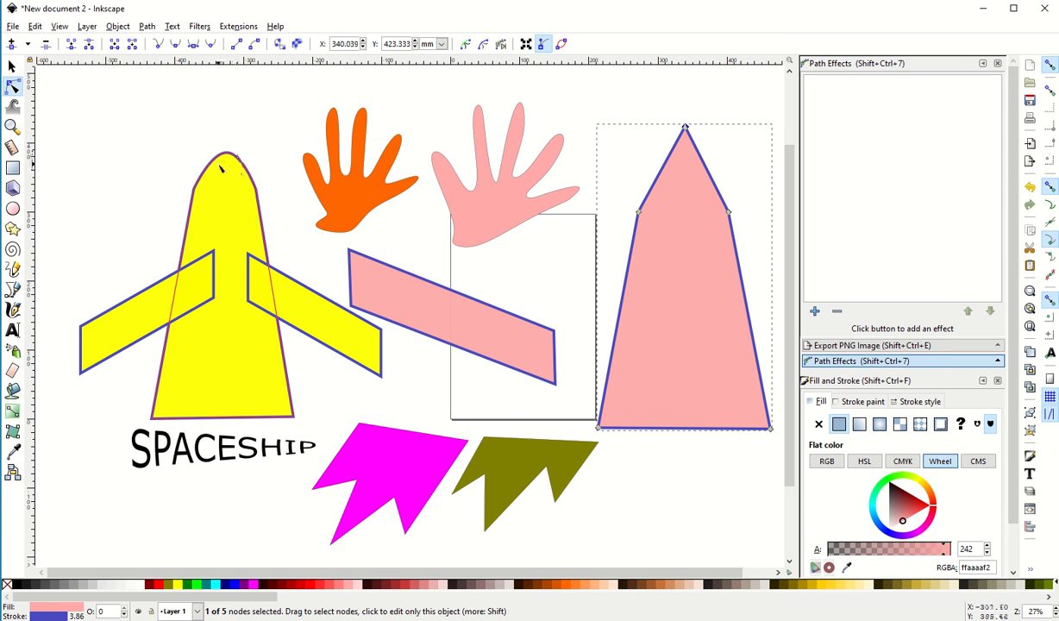
{"action": "left_click", "coordinate": [176, 45]}
{"action": "left_click", "coordinate": [618, 110]}
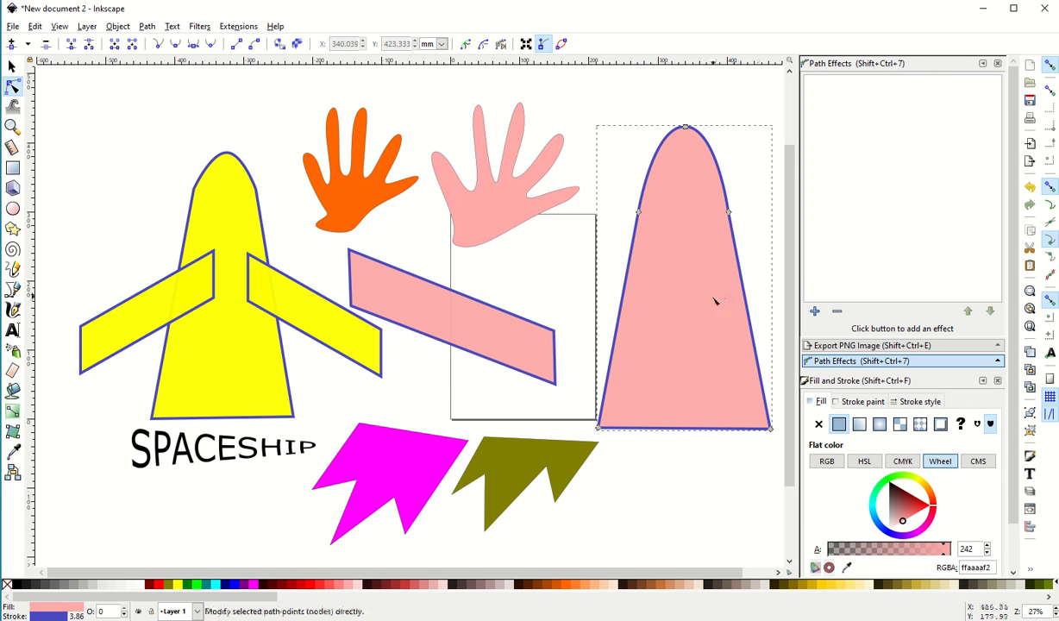
Pull the pink body's two bottom corner nodes upward and inward so its sides run nearly vertical
{"action": "left_click_drag", "start_coordinate": [600, 429], "coordinate": [641, 340]}
{"action": "left_click_drag", "start_coordinate": [772, 430], "coordinate": [731, 338]}
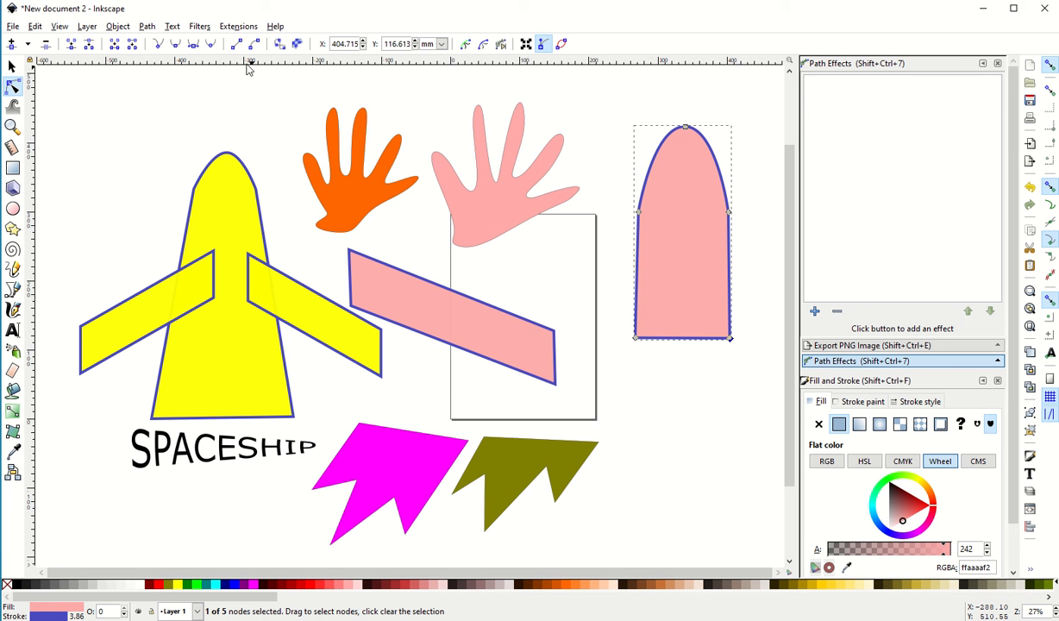
{"action": "left_click", "coordinate": [143, 25]}
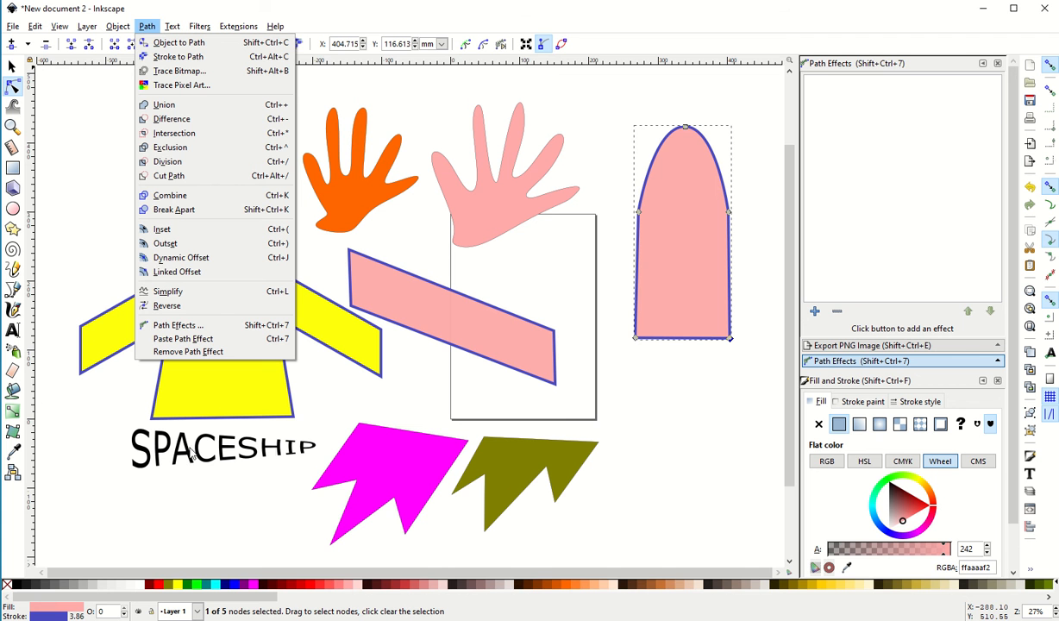
{"action": "left_click", "coordinate": [368, 492]}
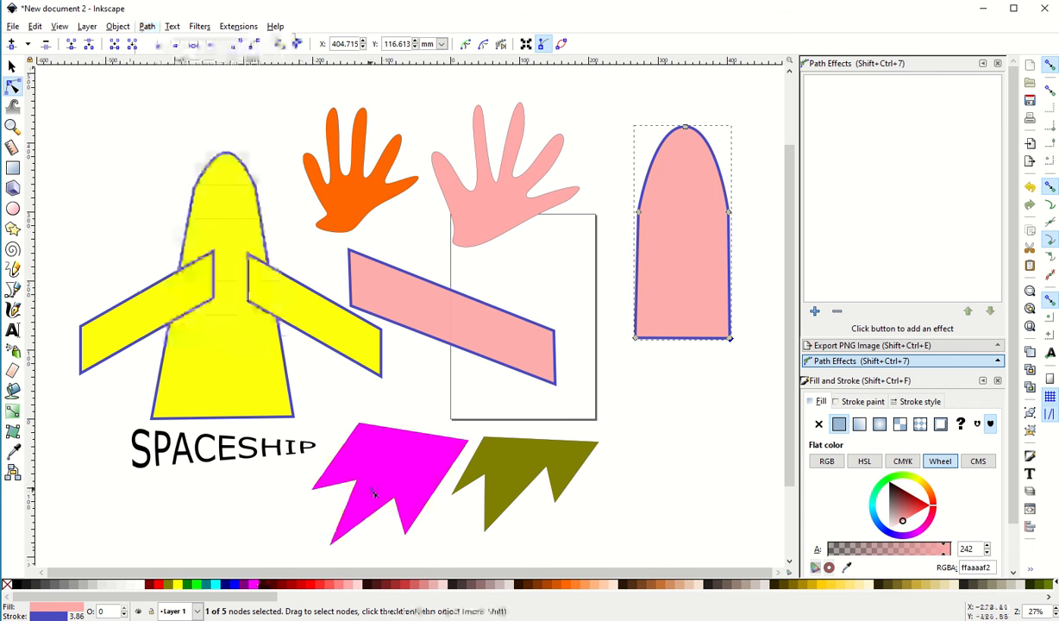
Move the olive and fuchsia shapes to the area beneath the pink rounded body, with the fuchsia one lower
{"action": "left_click_drag", "start_coordinate": [385, 455], "coordinate": [680, 443]}
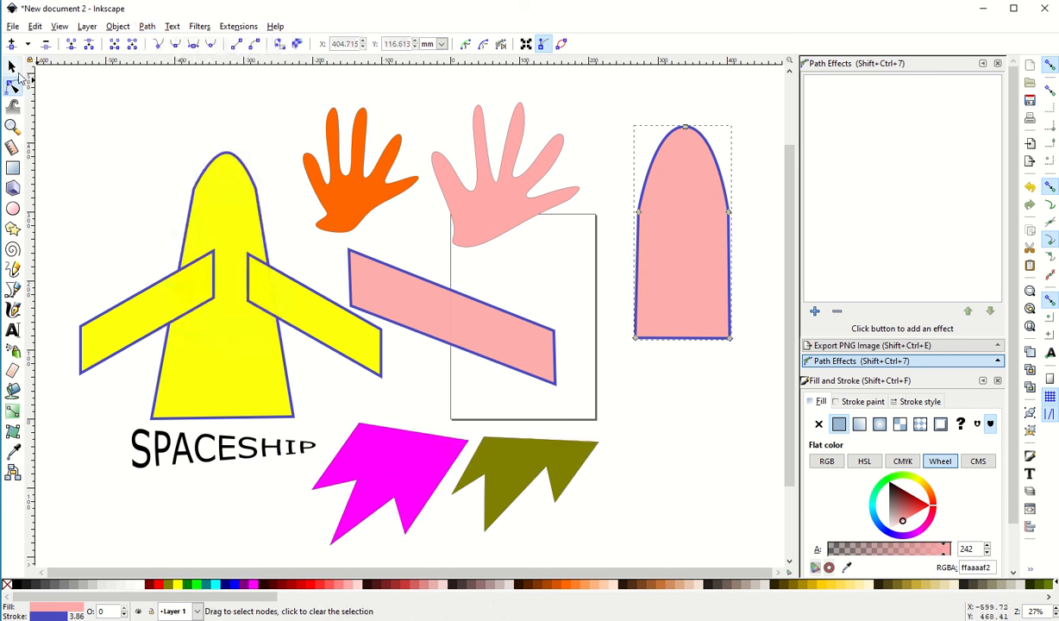
{"action": "left_click", "coordinate": [12, 66]}
{"action": "left_click_drag", "start_coordinate": [506, 460], "coordinate": [713, 417]}
{"action": "left_click_drag", "start_coordinate": [395, 468], "coordinate": [714, 488]}
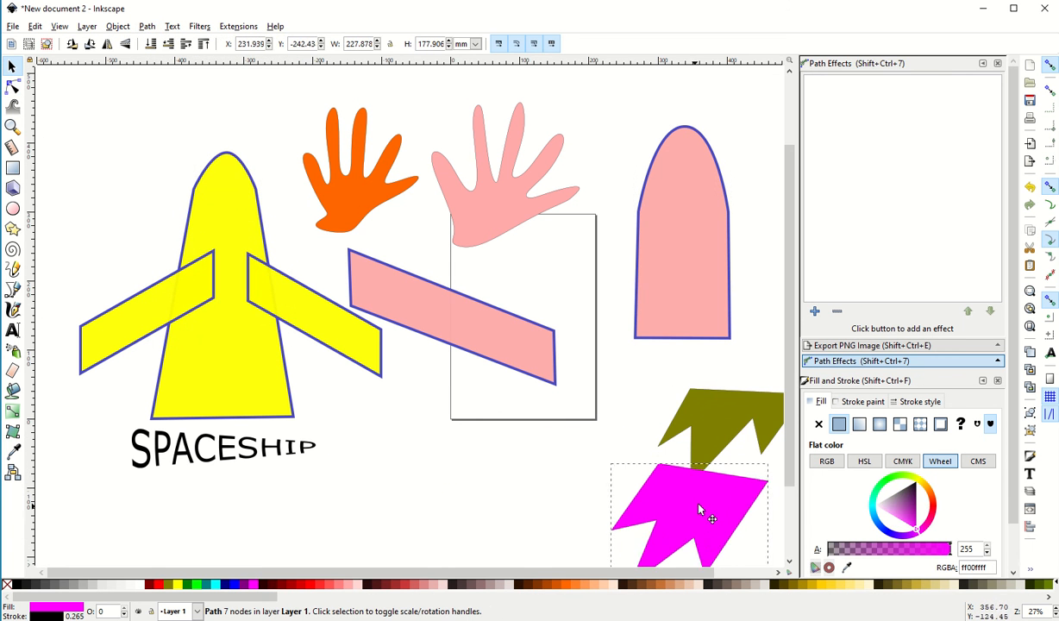
Add the text SPACESHIP to the right of the existing lettering, enlarge it to about 333 by 72 mm, and place it below the page
{"action": "left_click", "coordinate": [12, 332]}
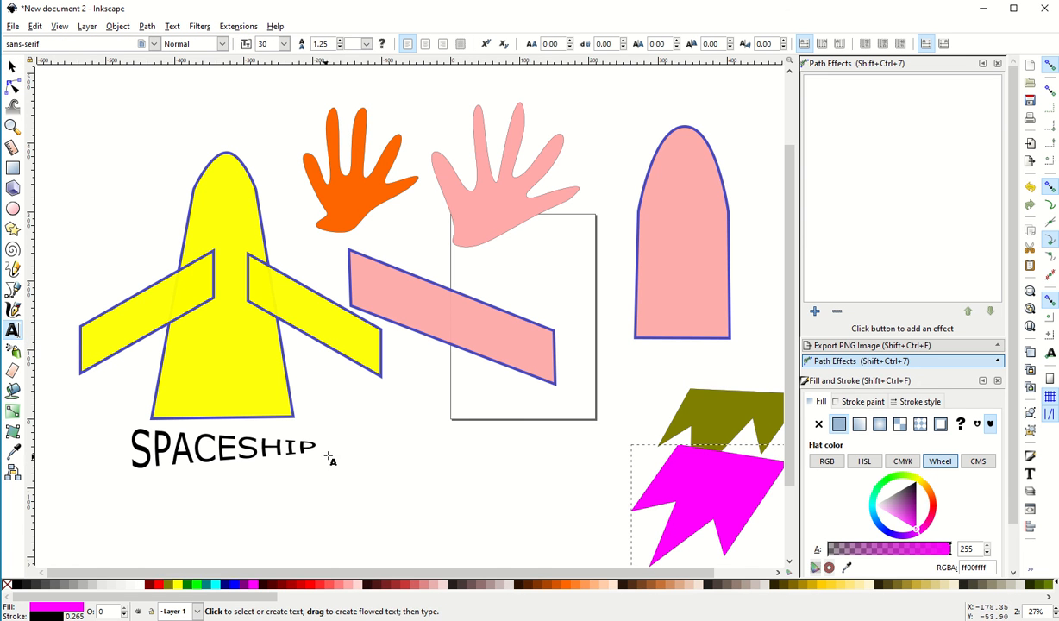
{"action": "left_click", "coordinate": [377, 453]}
{"action": "type", "text": "SPACESHIP"}
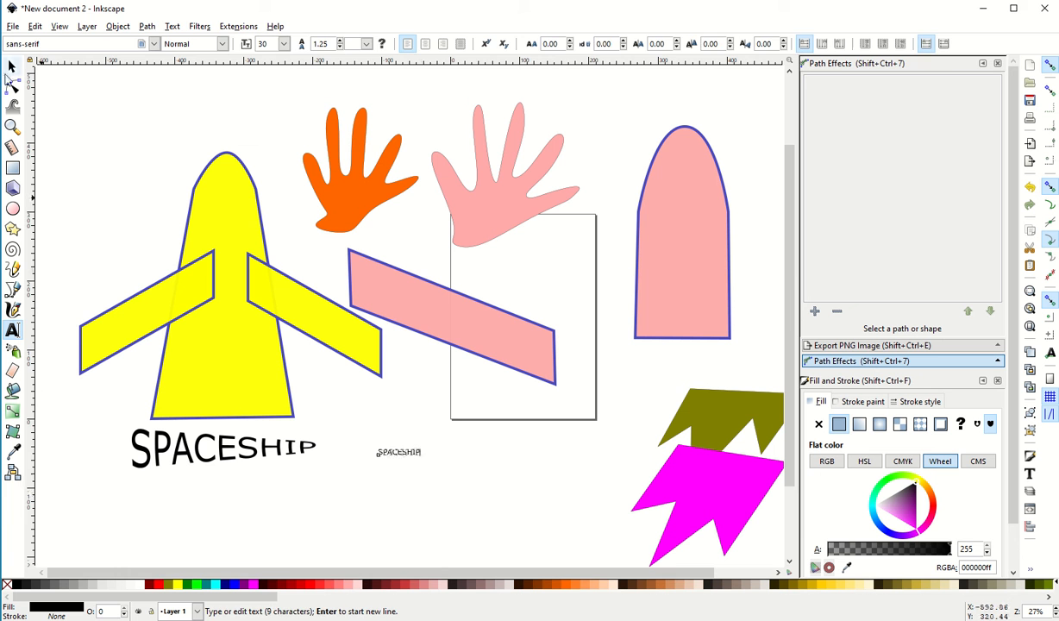
{"action": "left_click", "coordinate": [12, 66]}
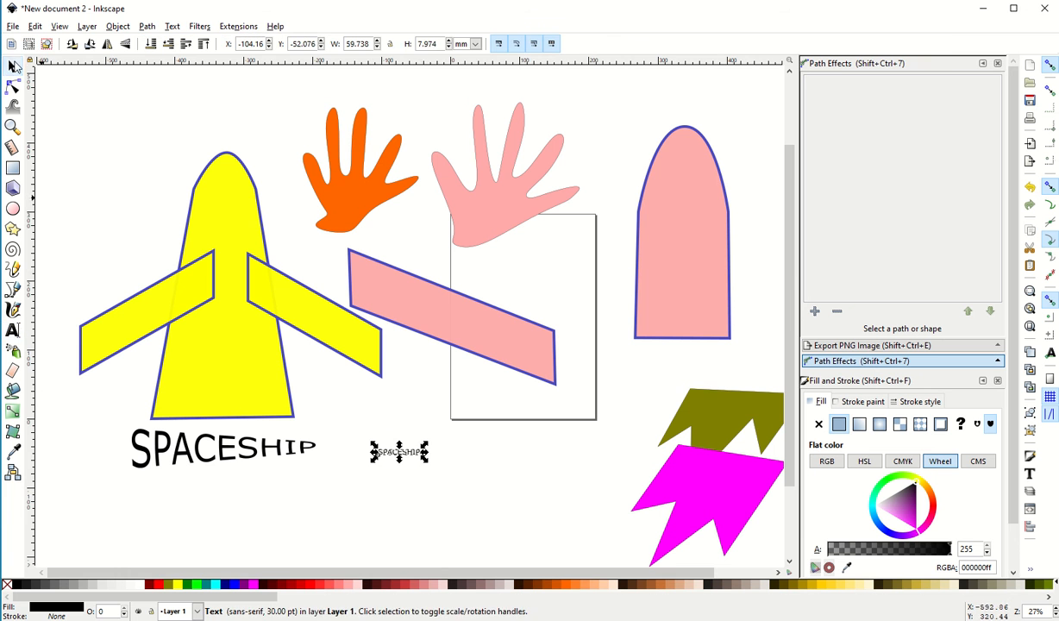
{"action": "left_click_drag", "start_coordinate": [425, 463], "coordinate": [611, 499]}
{"action": "left_click_drag", "start_coordinate": [470, 458], "coordinate": [454, 449]}
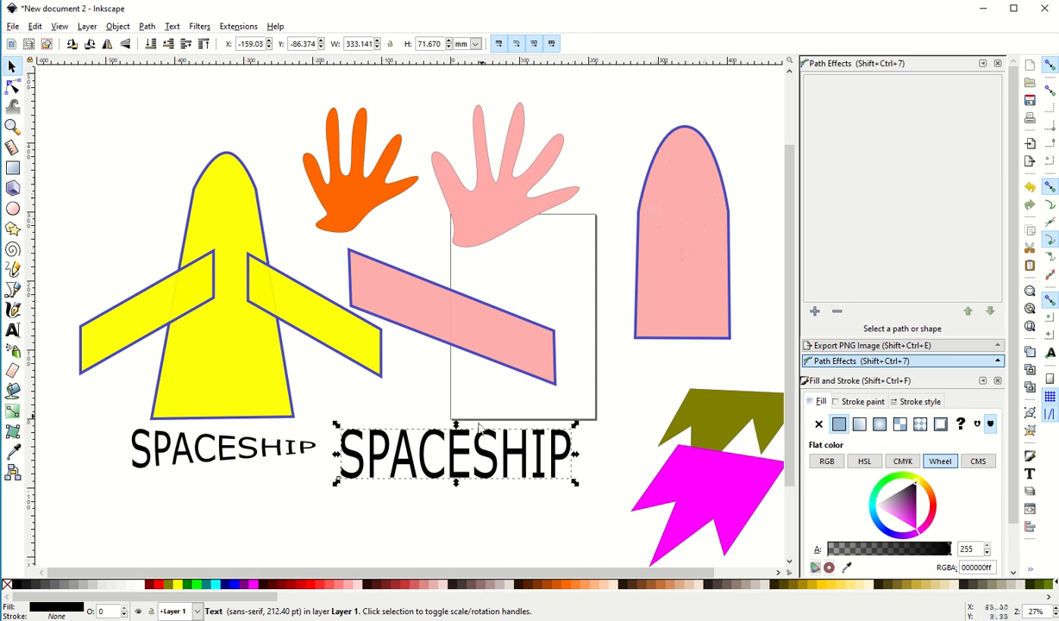
Convert the larger SPACESHIP text to a path and apply an Envelope Deformation effect with the left and right paths disabled
{"action": "left_click", "coordinate": [146, 26]}
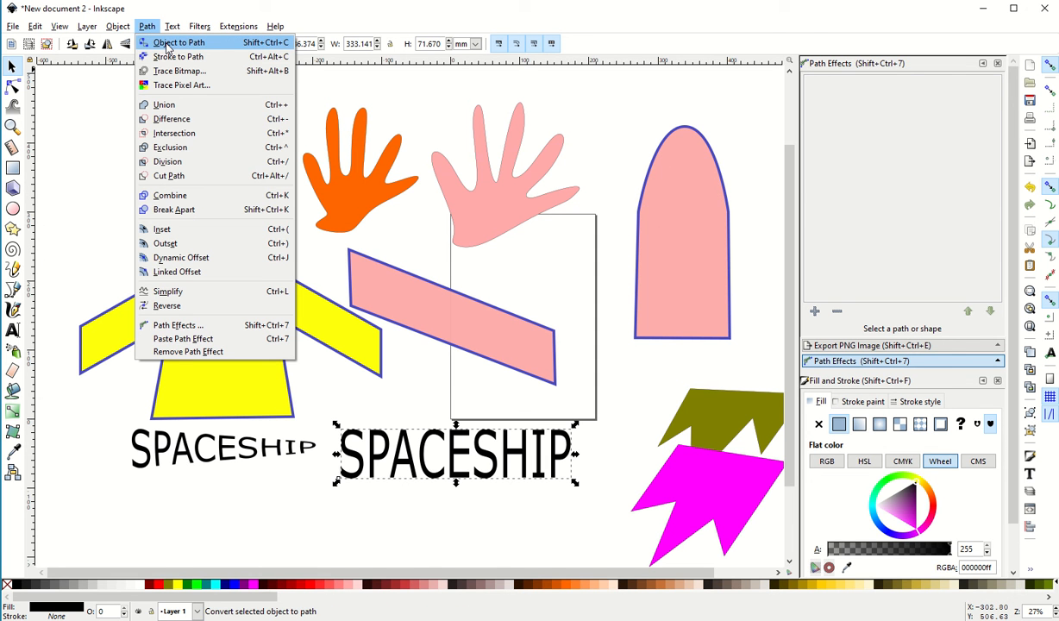
{"action": "left_click", "coordinate": [166, 48]}
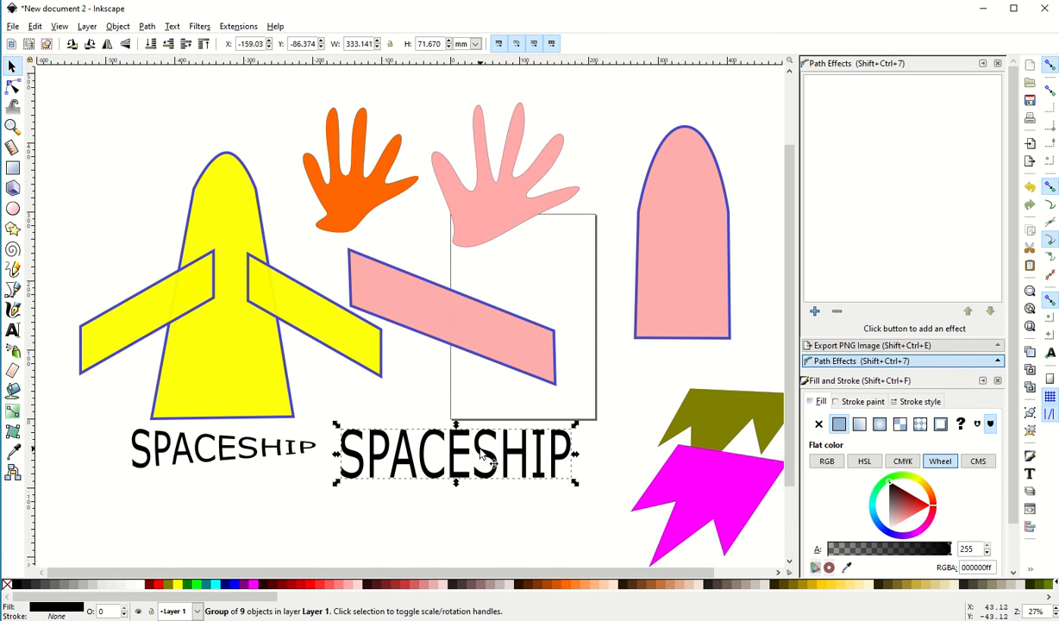
{"action": "left_click", "coordinate": [149, 25]}
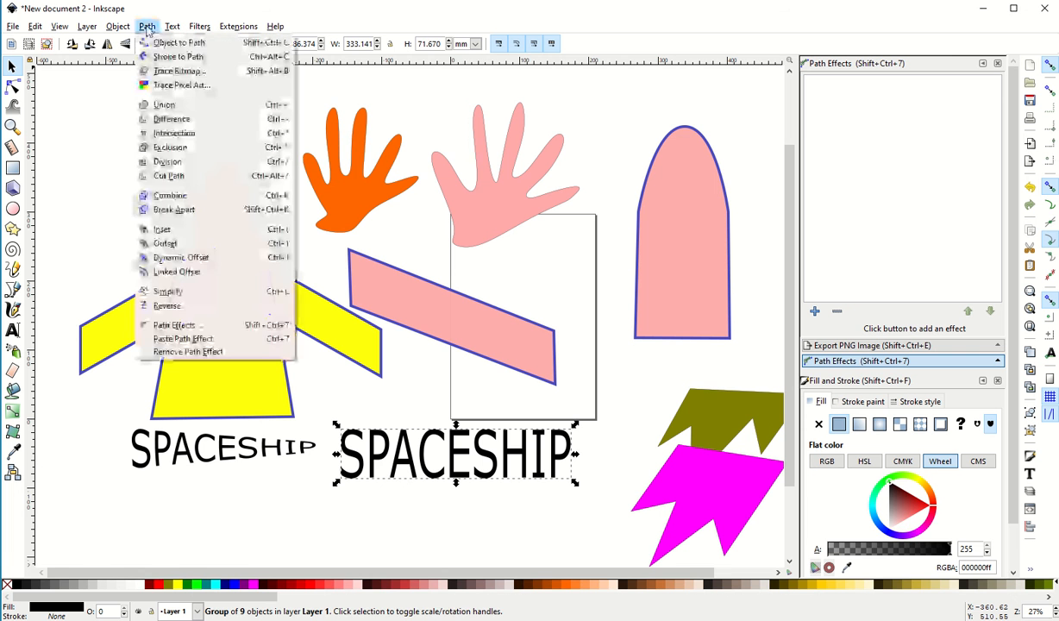
{"action": "left_click", "coordinate": [192, 328]}
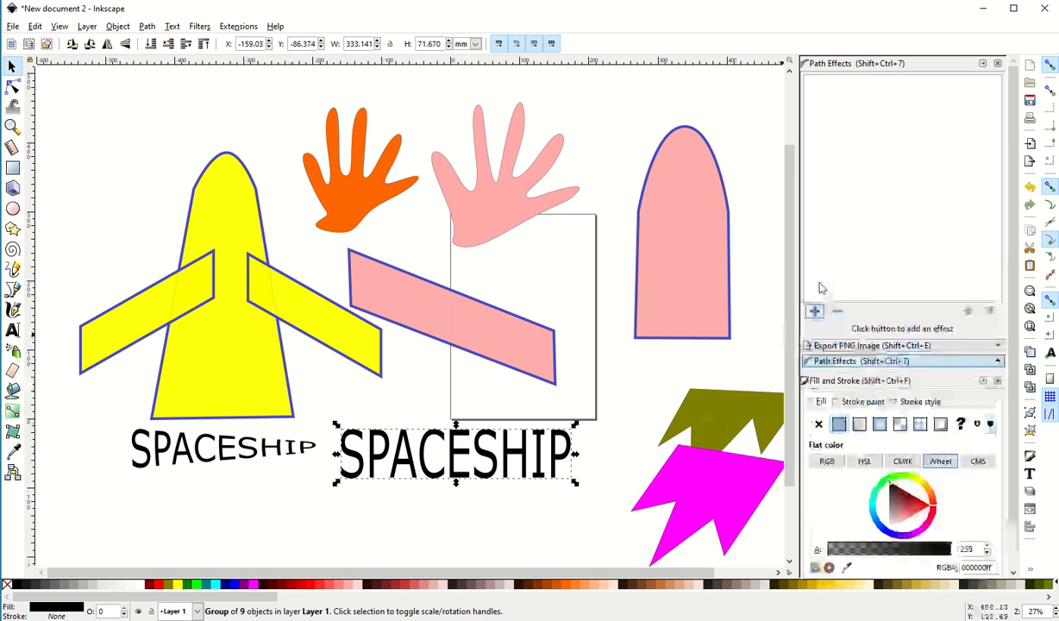
{"action": "left_click", "coordinate": [815, 312]}
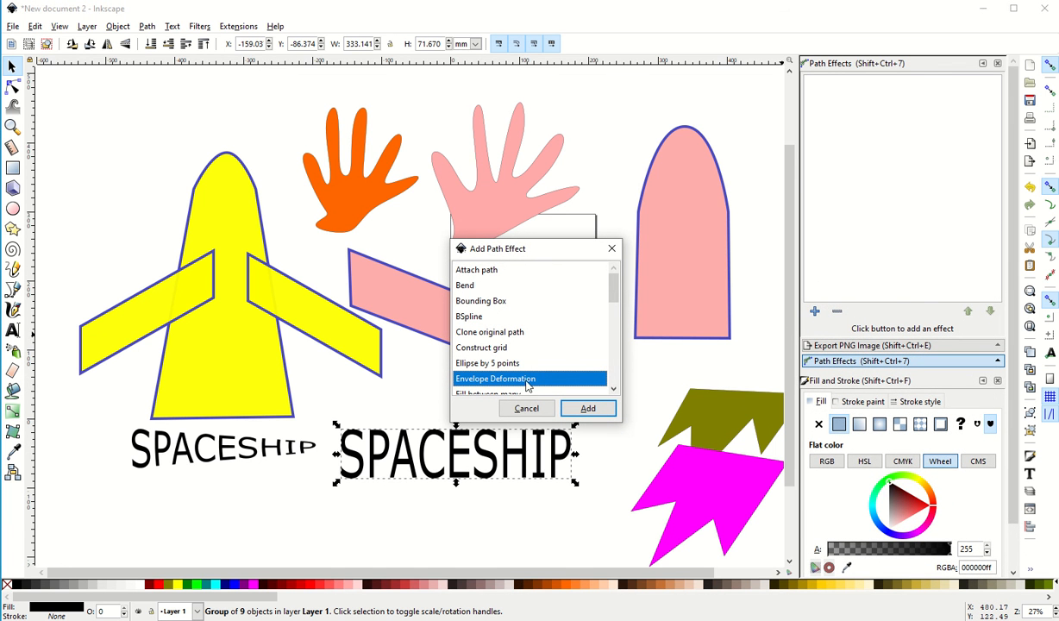
{"action": "left_click", "coordinate": [589, 409]}
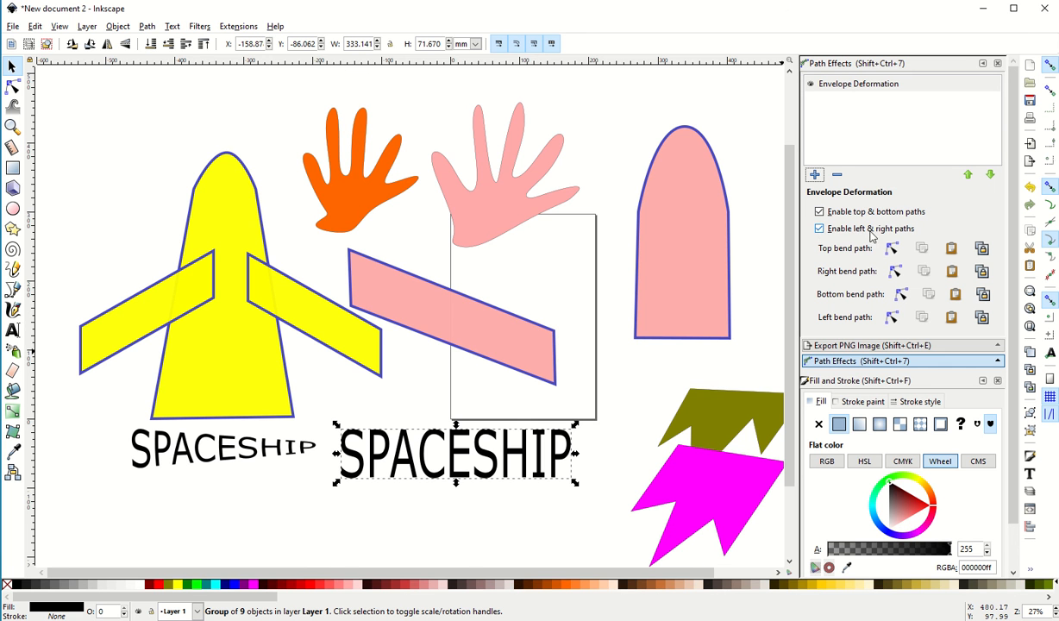
{"action": "left_click", "coordinate": [819, 228]}
Narrow the lettering's right end by lowering the top bend path's end node to about Y -41 mm and raising the bottom's to about -57 mm
{"action": "left_click", "coordinate": [894, 250]}
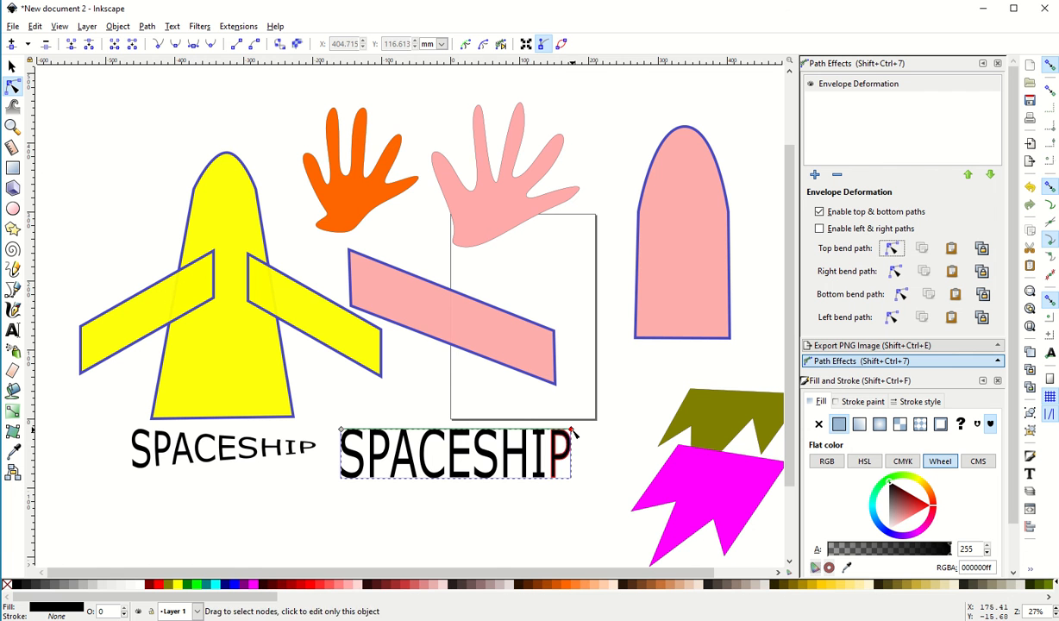
{"action": "left_click_drag", "start_coordinate": [571, 430], "coordinate": [573, 448]}
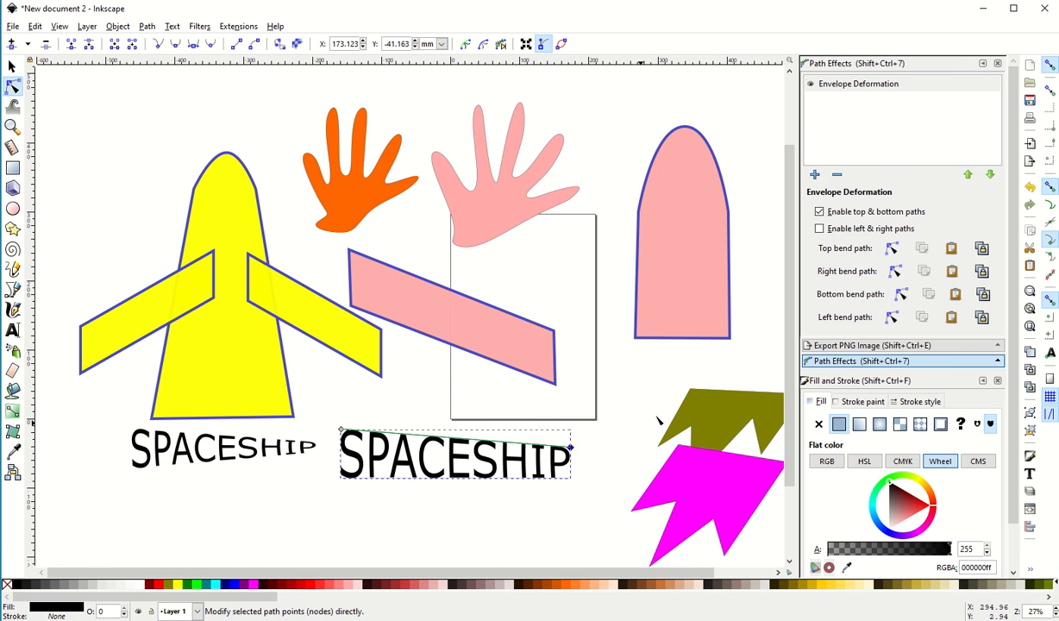
{"action": "left_click", "coordinate": [902, 295]}
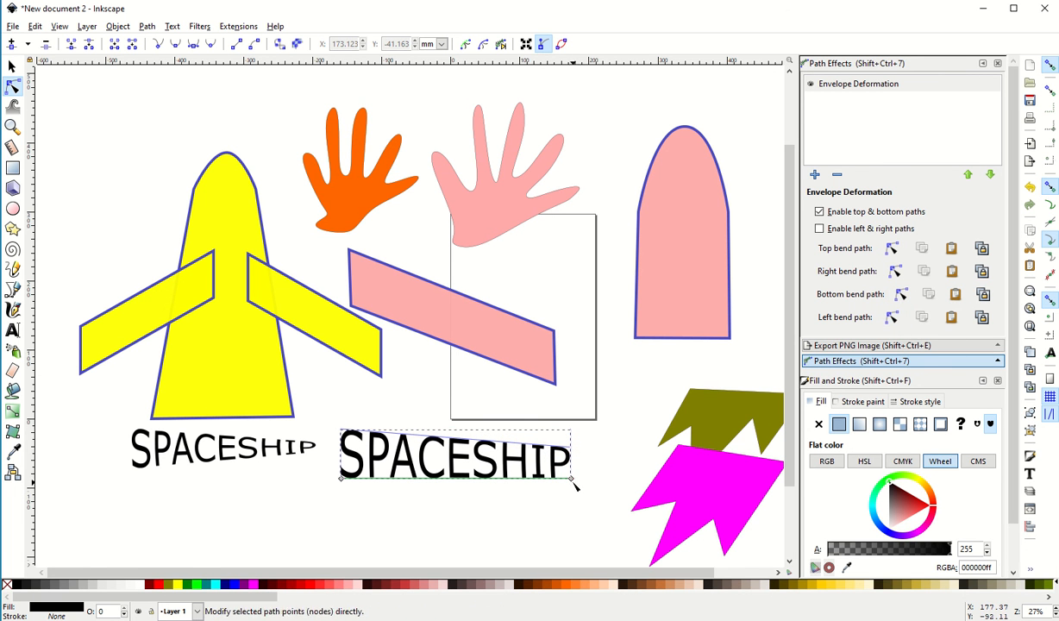
{"action": "left_click_drag", "start_coordinate": [571, 479], "coordinate": [571, 459]}
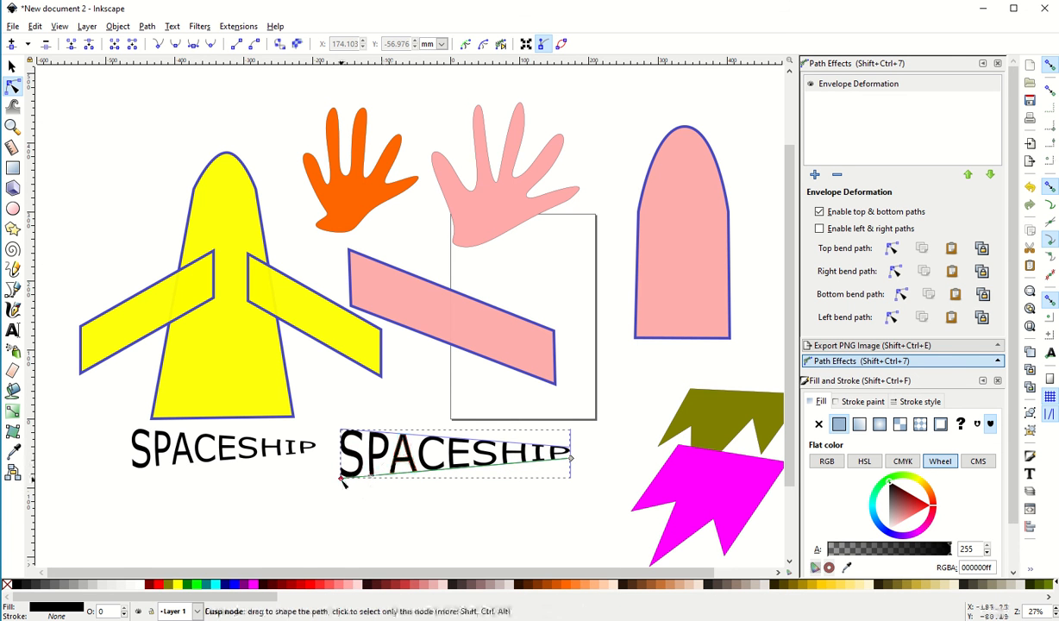
Heighten the lettering's left end by moving the bottom bend path's left node to about Y -135 mm and the top's to about 18 mm
{"action": "left_click_drag", "start_coordinate": [341, 477], "coordinate": [341, 512]}
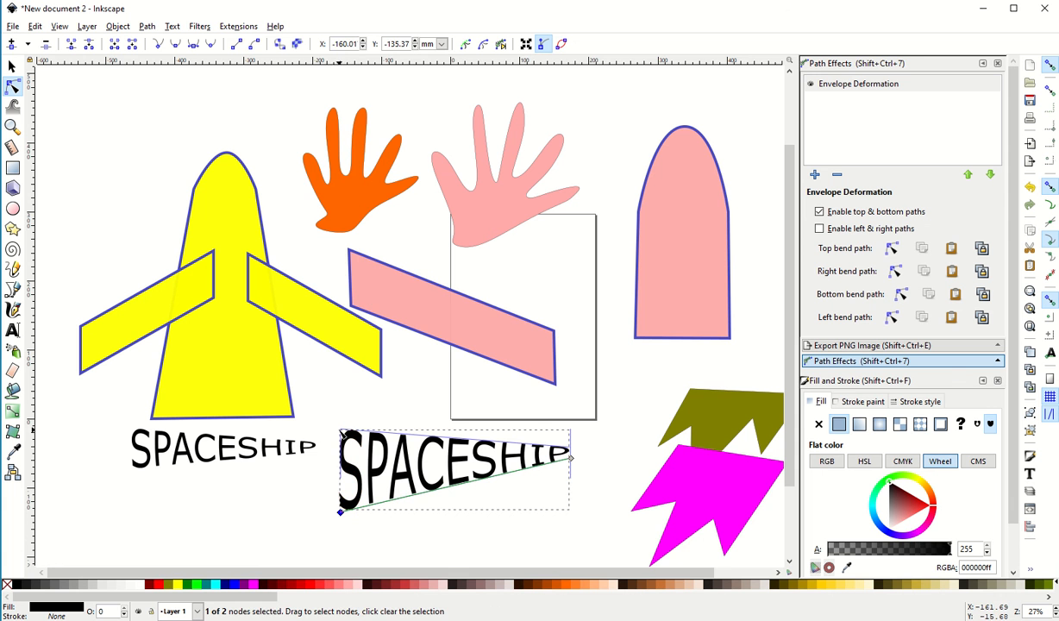
{"action": "left_click", "coordinate": [893, 250]}
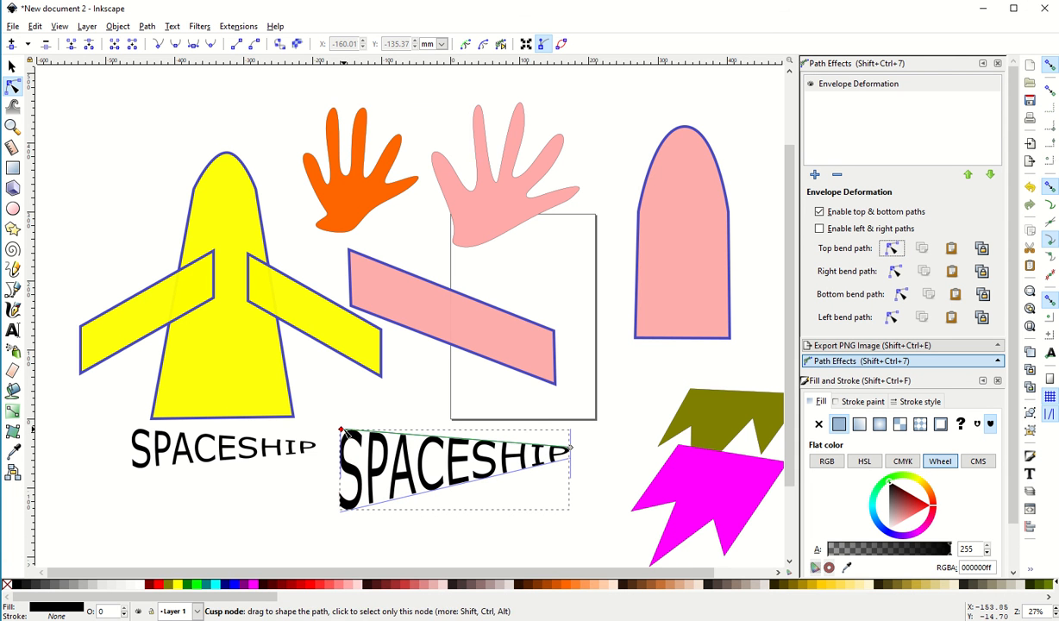
{"action": "left_click_drag", "start_coordinate": [340, 428], "coordinate": [343, 409]}
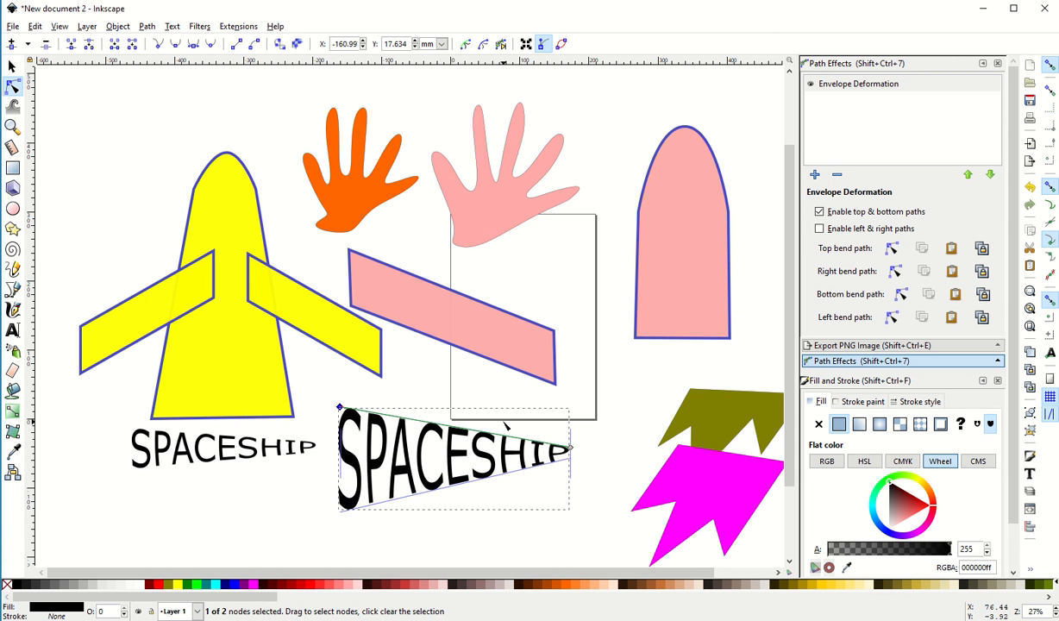